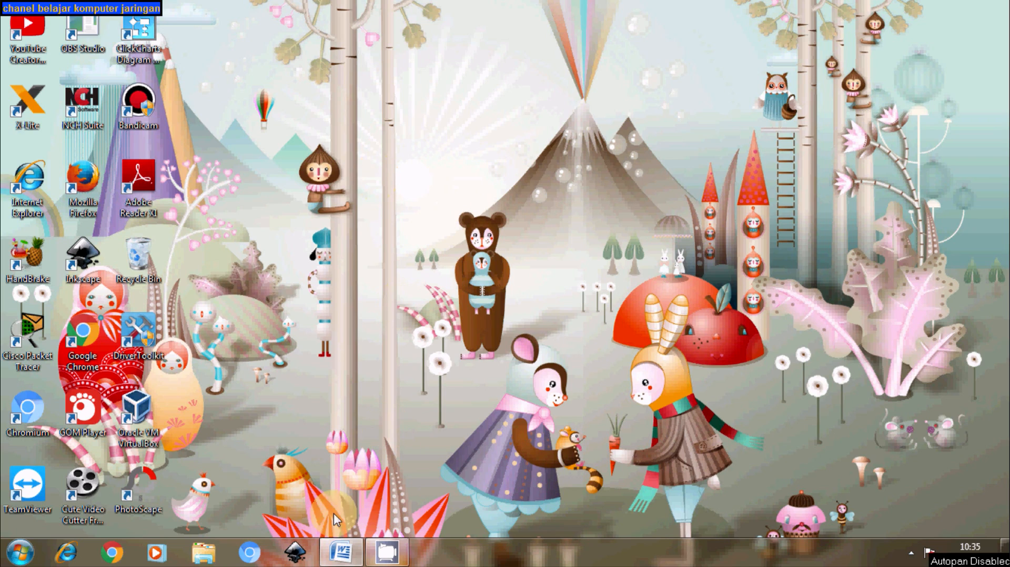
# Switch to the "BAB I Instalasi Windows 7" document in Word and set its zoom to 100%.
pyautogui.click(337, 553)
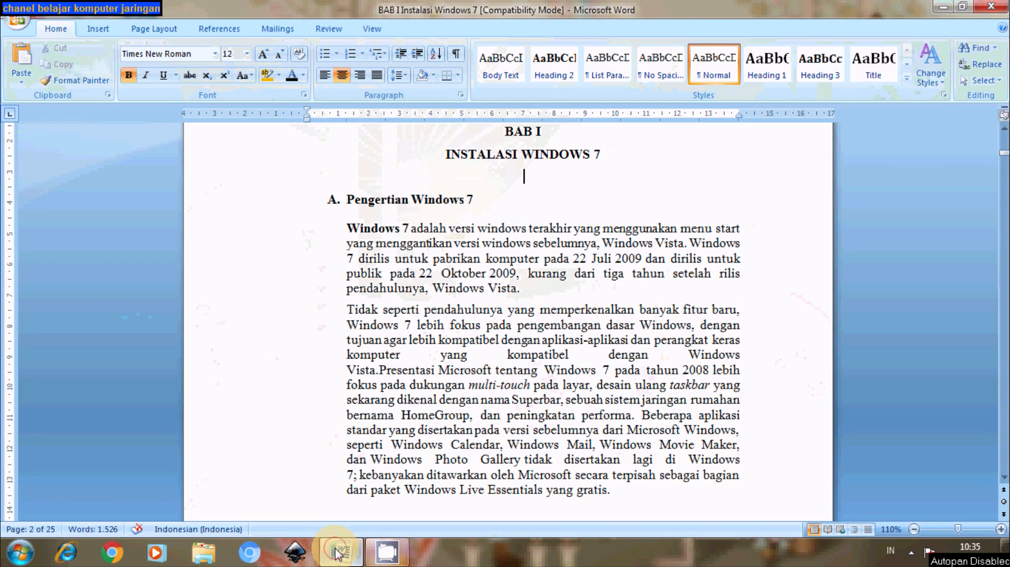
pyautogui.moveTo(1005, 153)
pyautogui.mouseDown()
pyautogui.moveTo(1005, 138)
pyautogui.moveTo(1004, 447)
pyautogui.moveTo(985, 338)
pyautogui.moveTo(1003, 135)
pyautogui.moveTo(997, 145)
pyautogui.mouseUp()
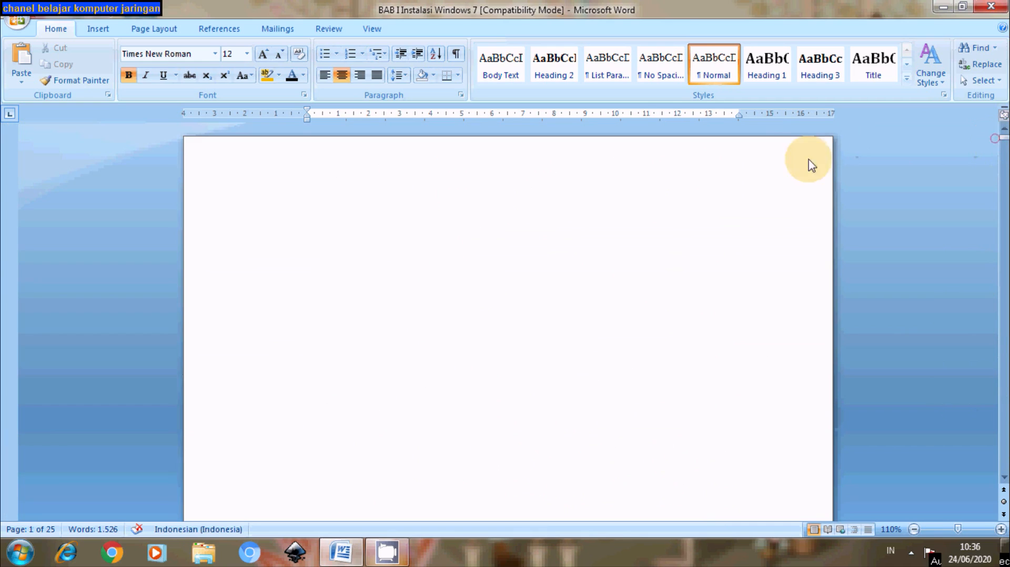
pyautogui.click(913, 529)
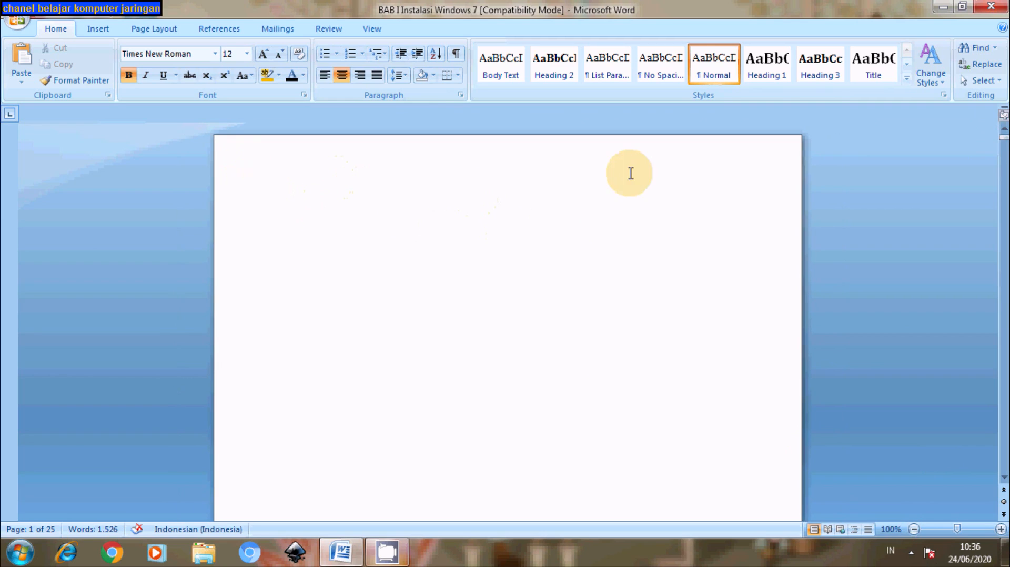
# Apply the Heading 1 style to the chapter title lines "BAB I" and "INSTALASI WINDOWS 7" on page 2.
pyautogui.click(1005, 144)
pyautogui.moveTo(1004, 143); pyautogui.dragTo(1005, 157)
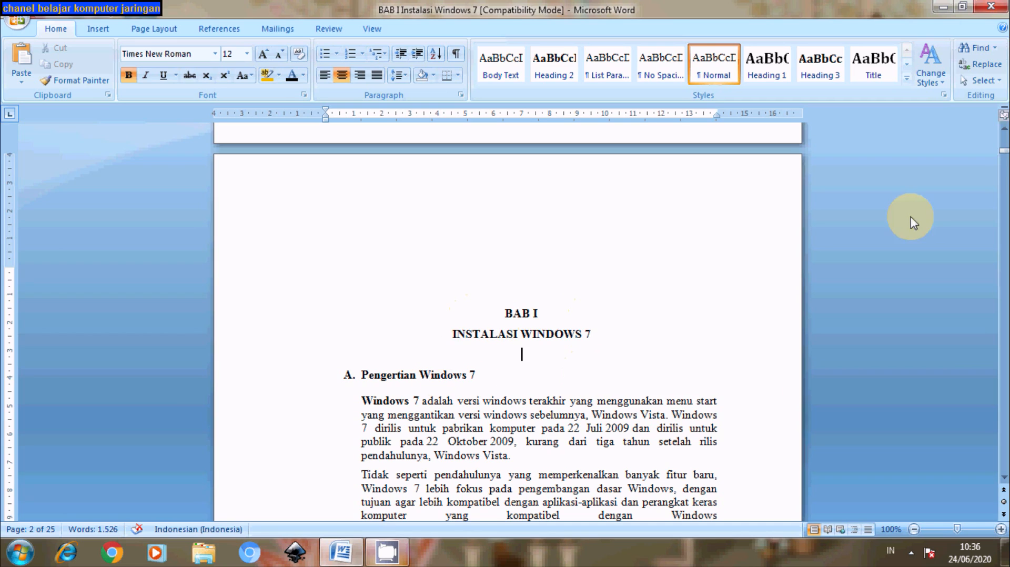
pyautogui.moveTo(1003, 156); pyautogui.dragTo(1000, 153)
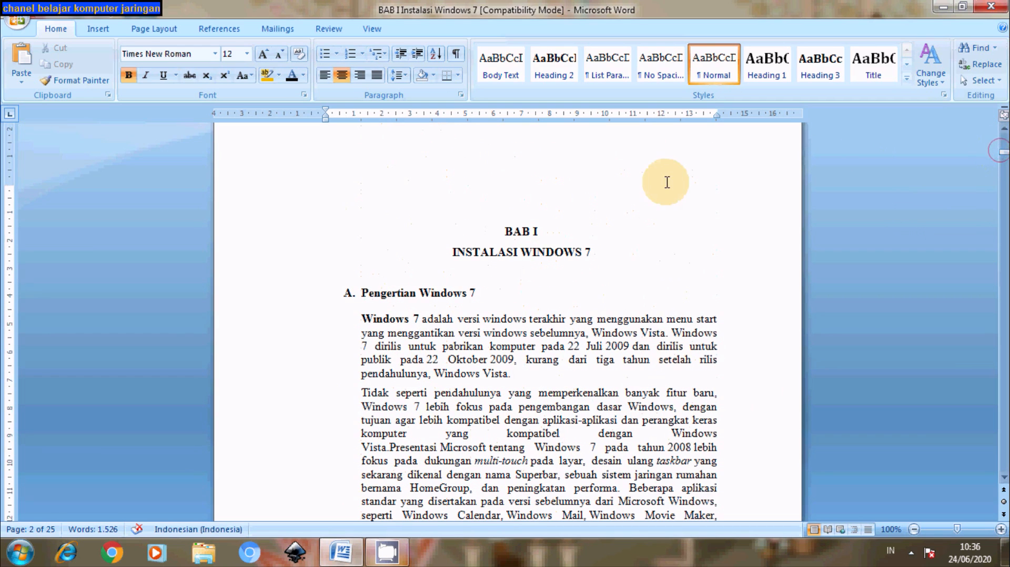
pyautogui.moveTo(504, 232); pyautogui.dragTo(589, 251)
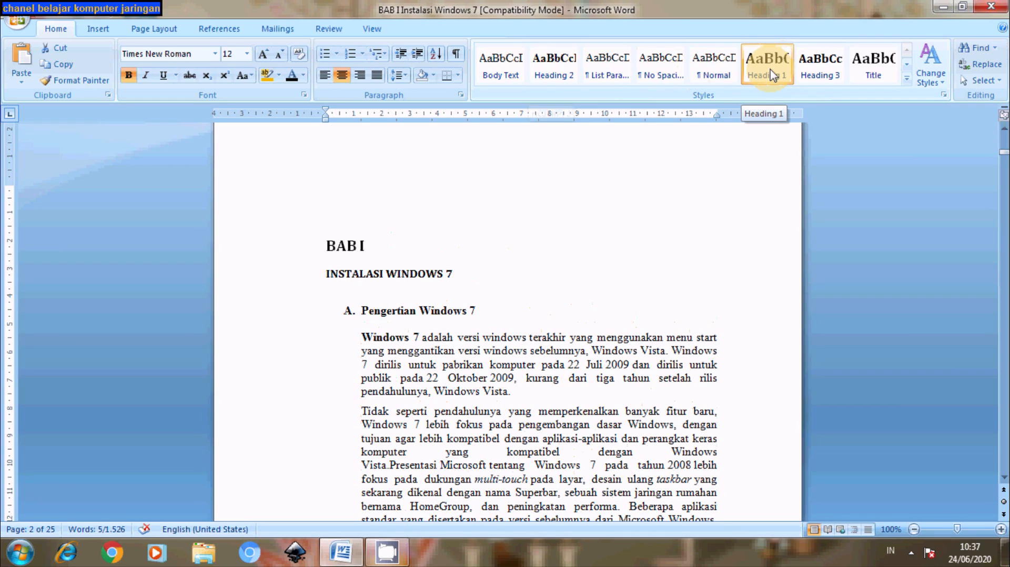
pyautogui.click(771, 73)
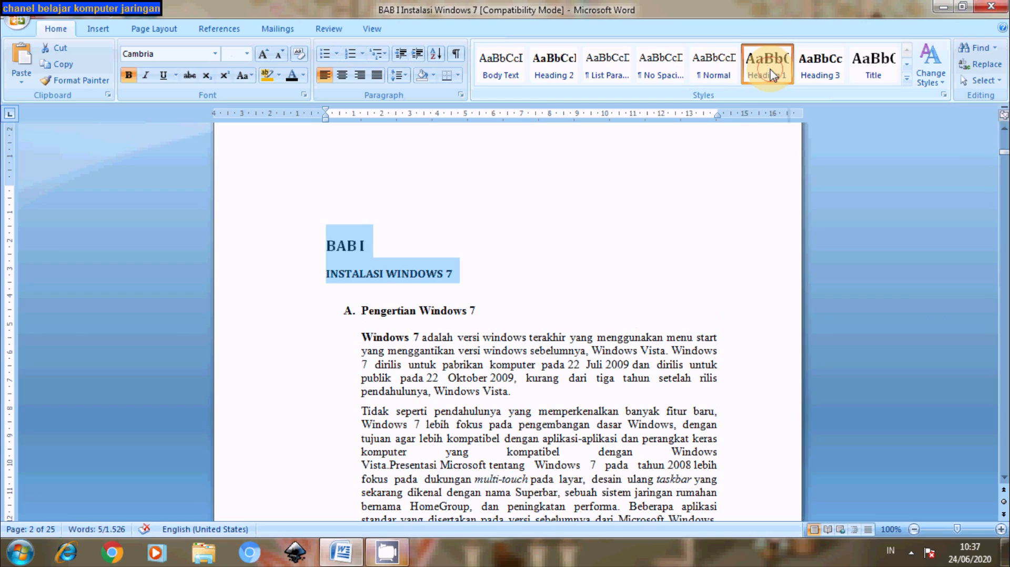
# Format the two chapter title lines in Times New Roman, size 12, and centre them.
pyautogui.click(217, 54)
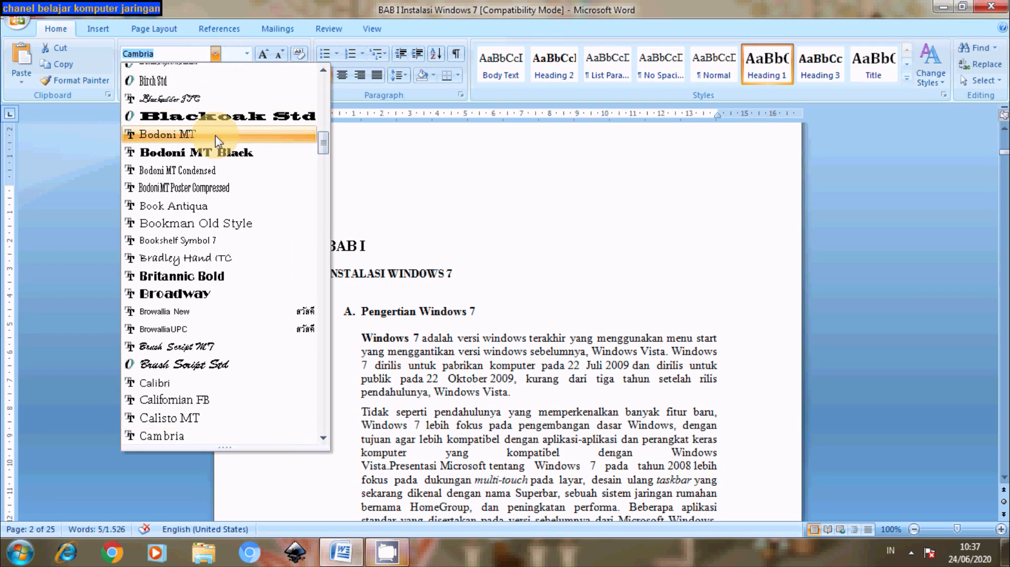
pyautogui.scroll(15, 215, 141)
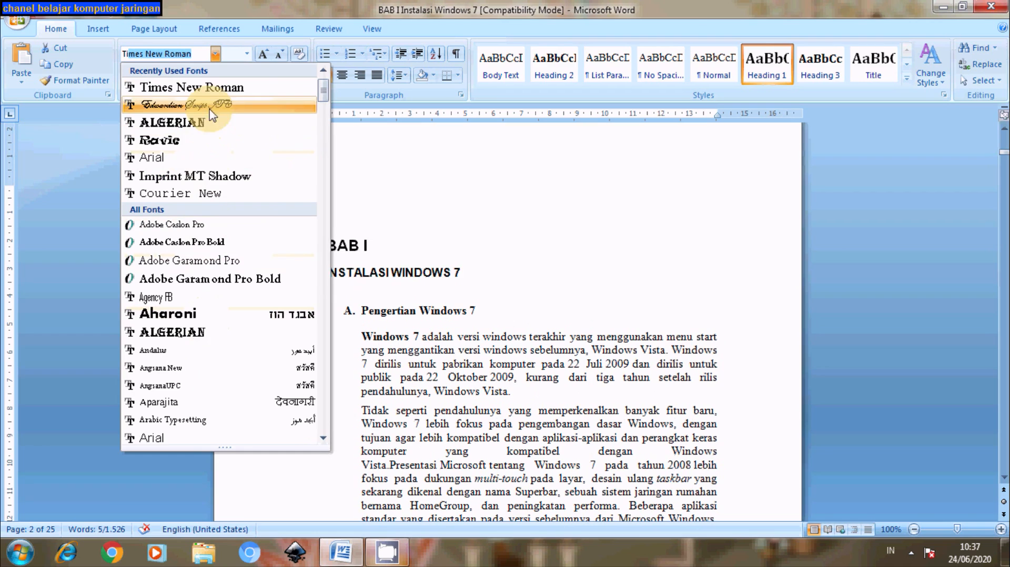
pyautogui.click(240, 87)
pyautogui.click(247, 53)
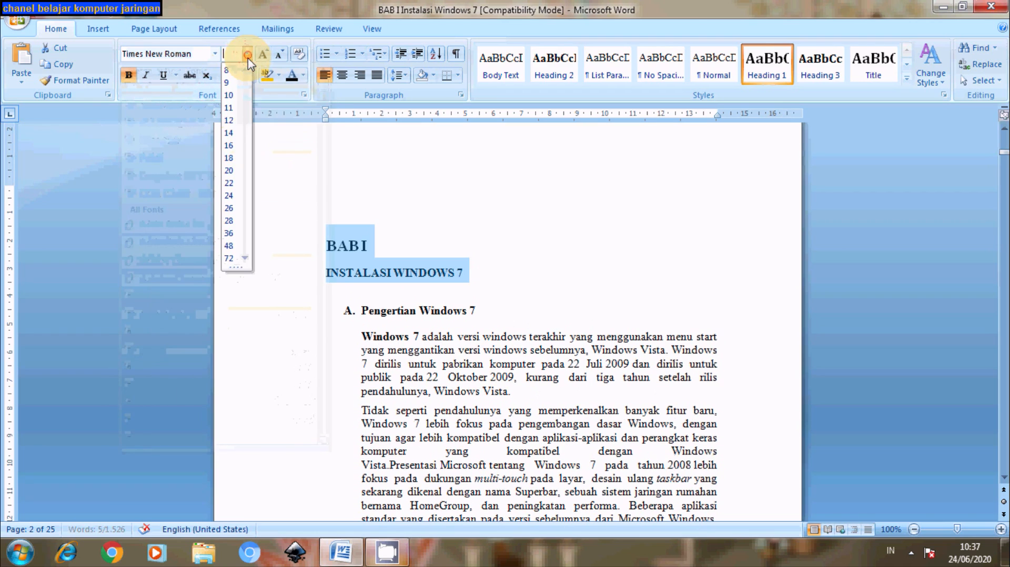
pyautogui.click(231, 122)
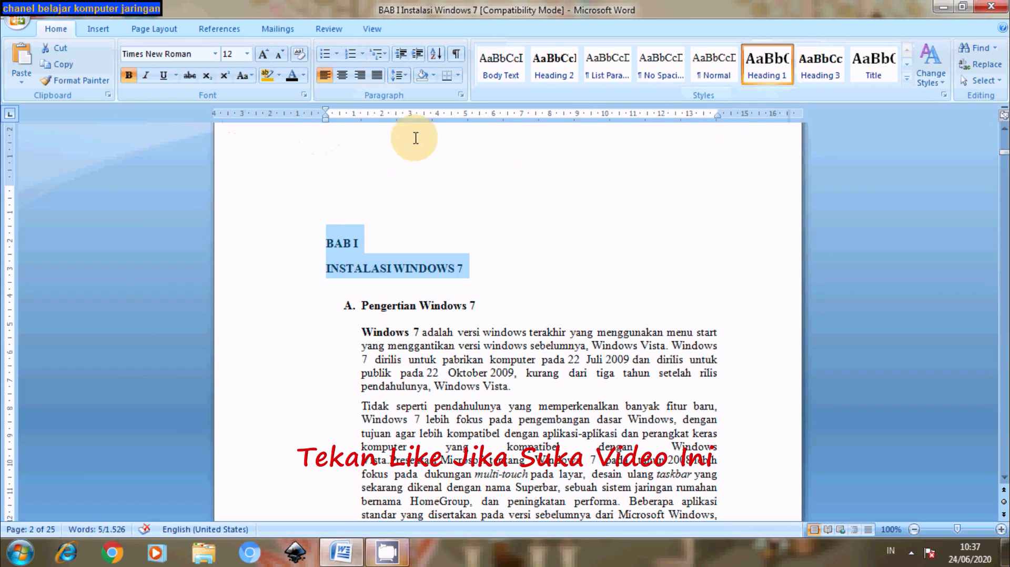
pyautogui.click(342, 76)
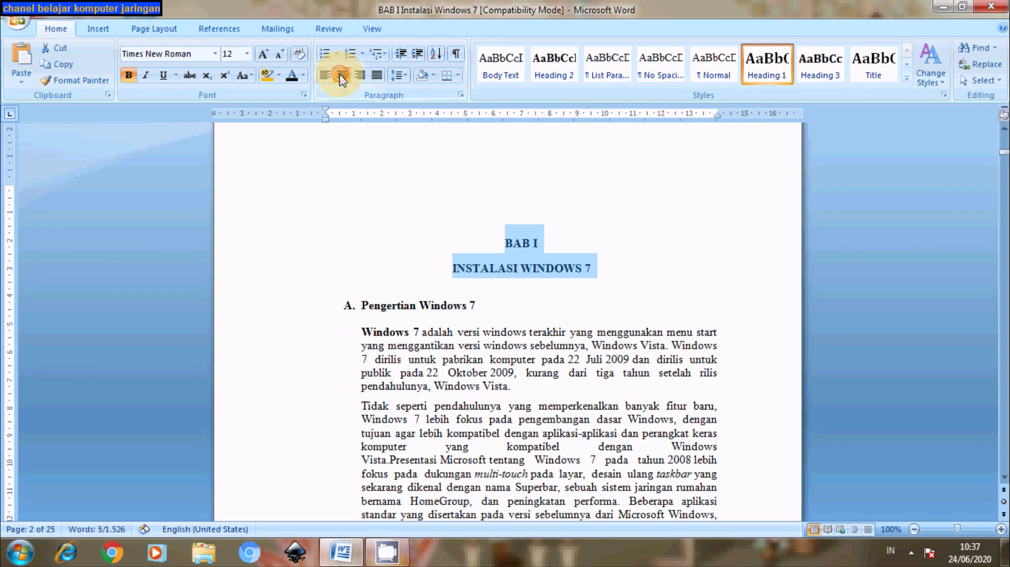
# Apply the Heading 1 style to the "Pengertian Windows 7" subheading and change its font to Times New Roman.
pyautogui.moveTo(341, 307); pyautogui.dragTo(488, 306)
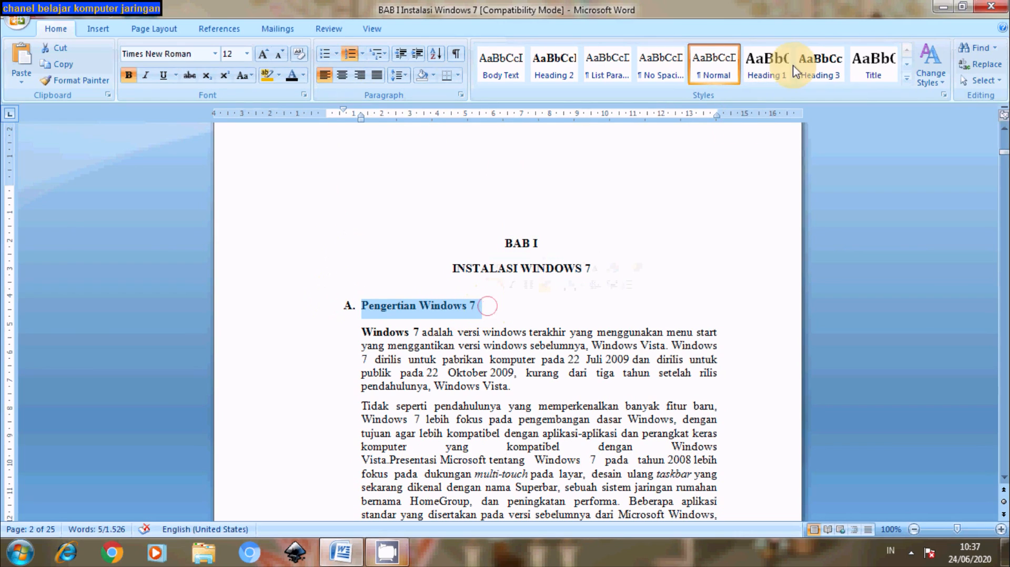
pyautogui.click(766, 63)
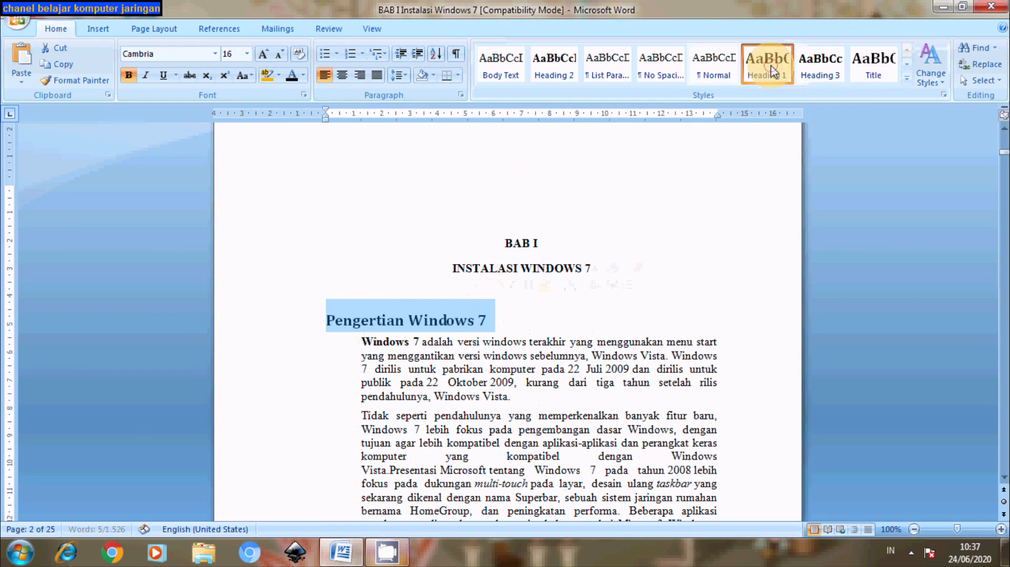
pyautogui.click(215, 53)
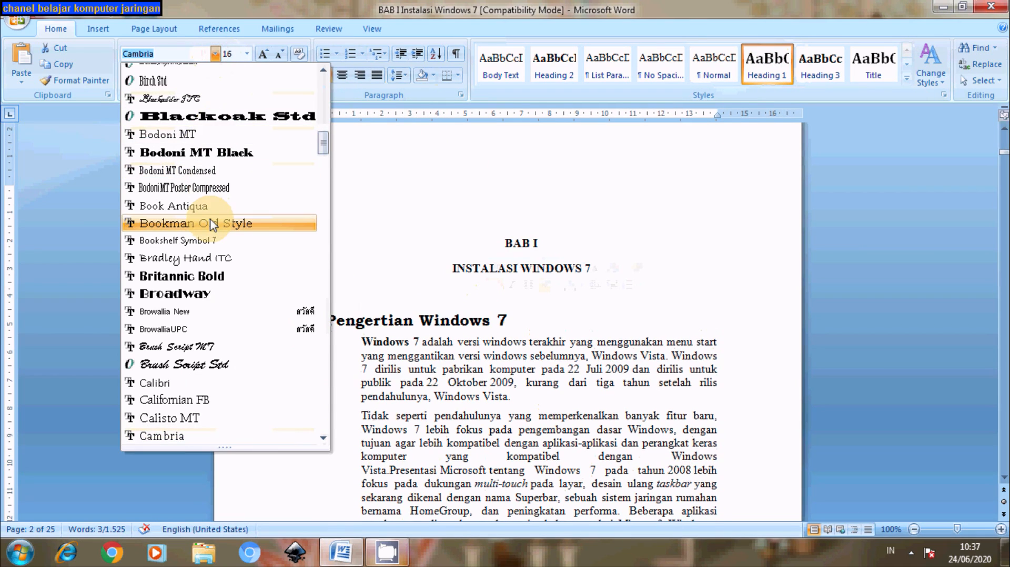
pyautogui.write('Times New Roman')
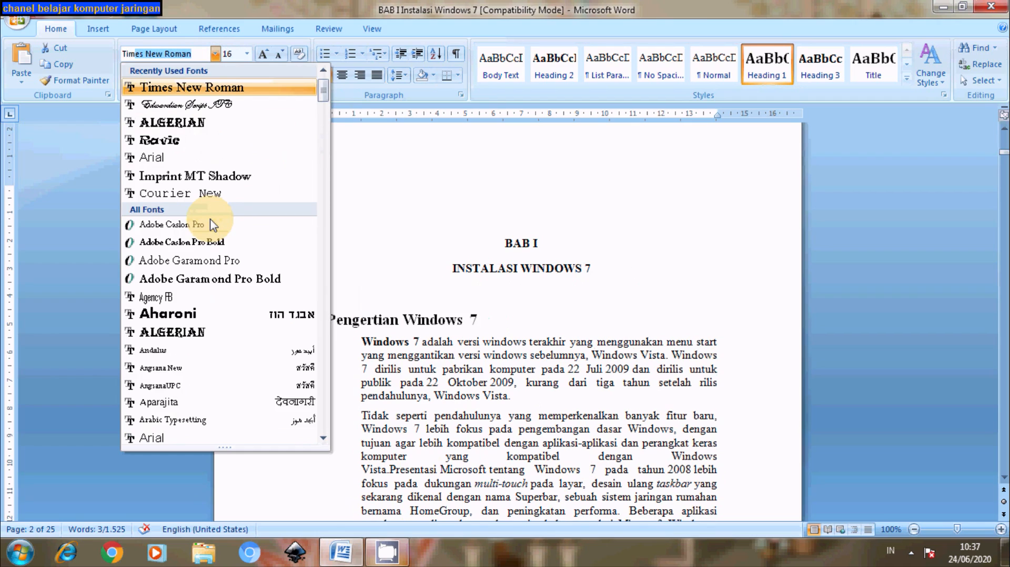
pyautogui.click(221, 85)
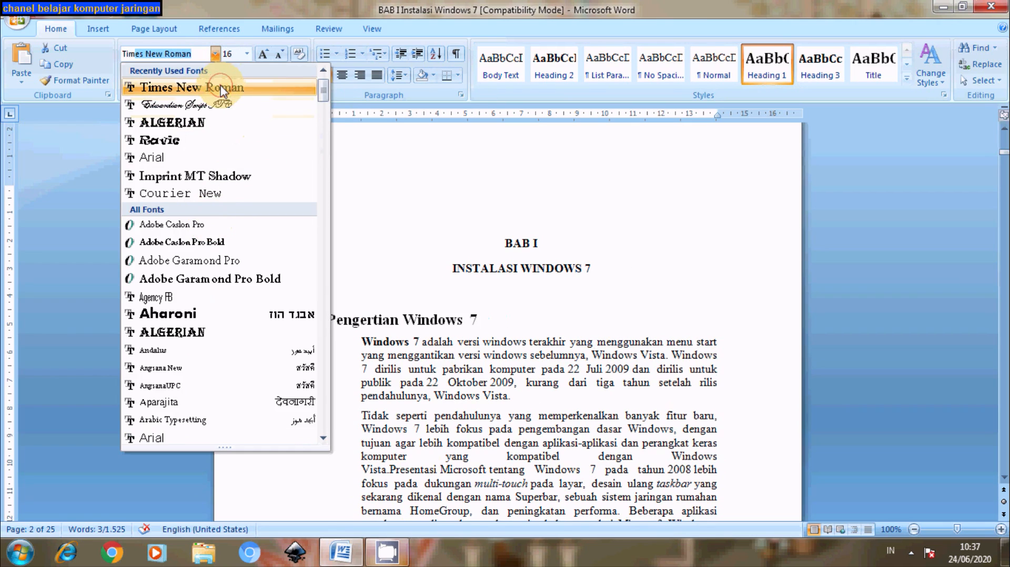
# Set the "Pengertian Windows 7" subheading to size 12 and give it A. B. C. numbering.
pyautogui.click(247, 55)
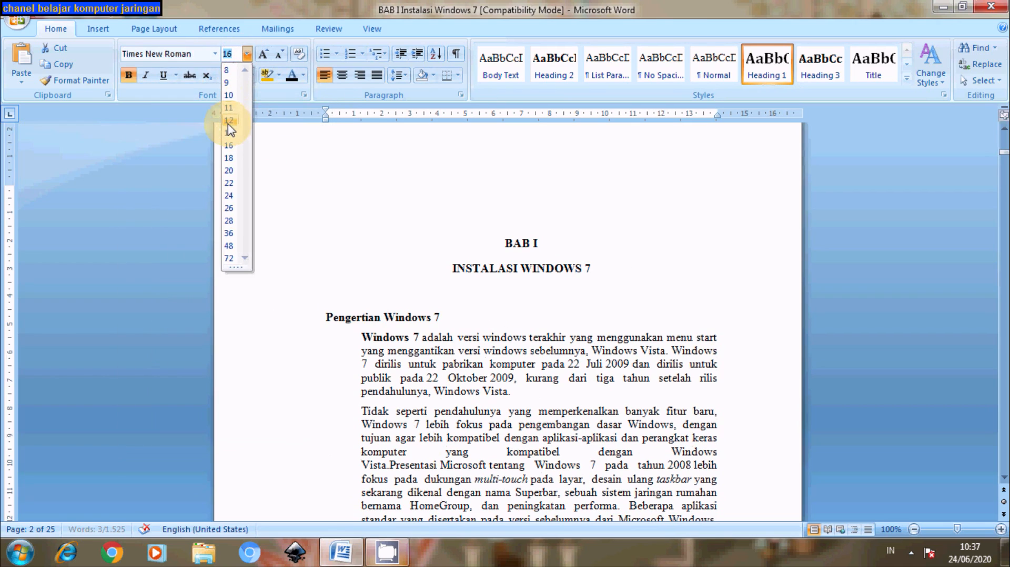
pyautogui.click(229, 120)
pyautogui.click(362, 55)
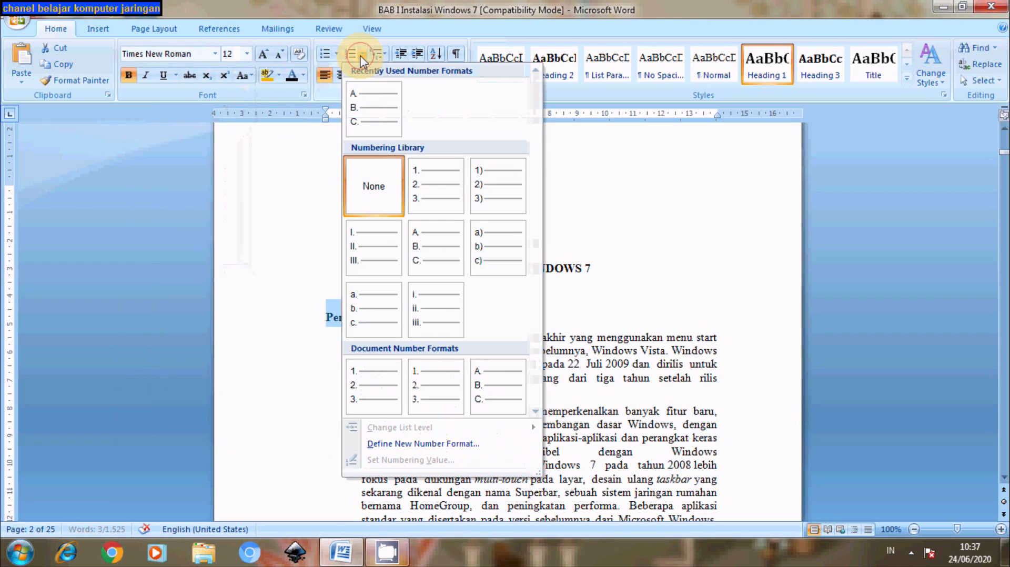
pyautogui.click(361, 99)
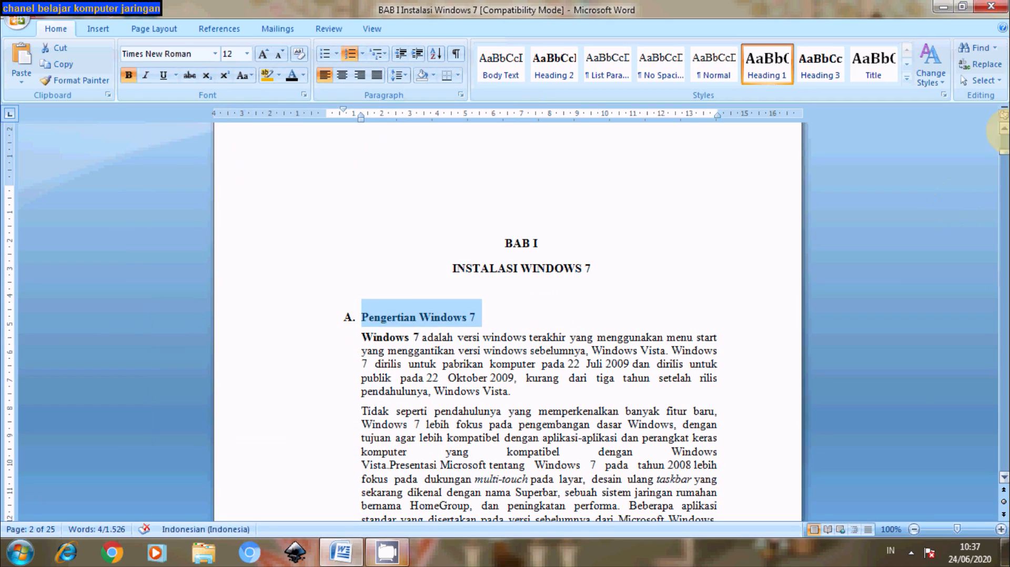
# Apply the Heading 1 style to the "Versi Windows" subheading and change its font to Times New Roman.
pyautogui.moveTo(1003, 158); pyautogui.dragTo(1003, 161)
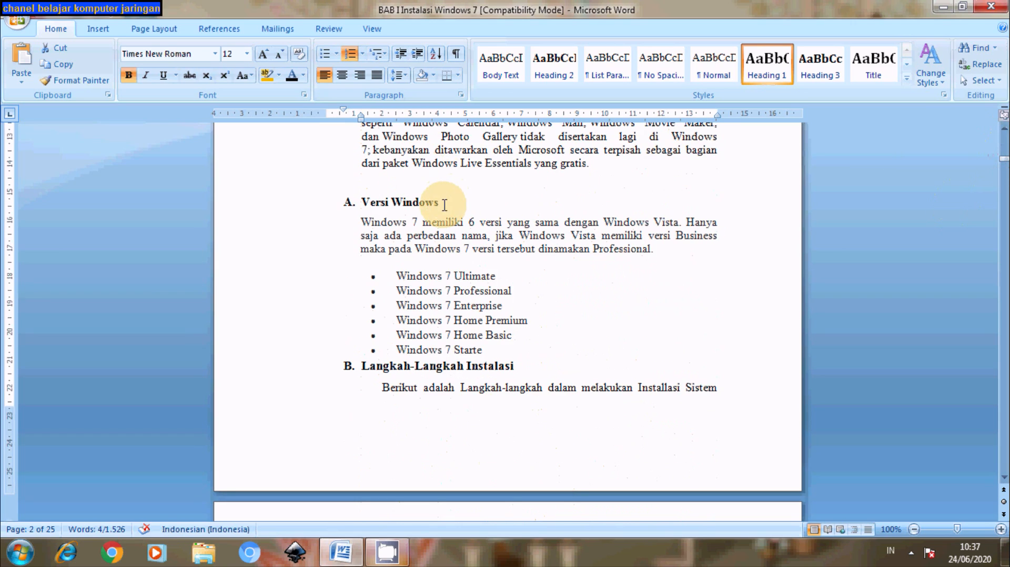
pyautogui.moveTo(448, 204); pyautogui.dragTo(326, 204)
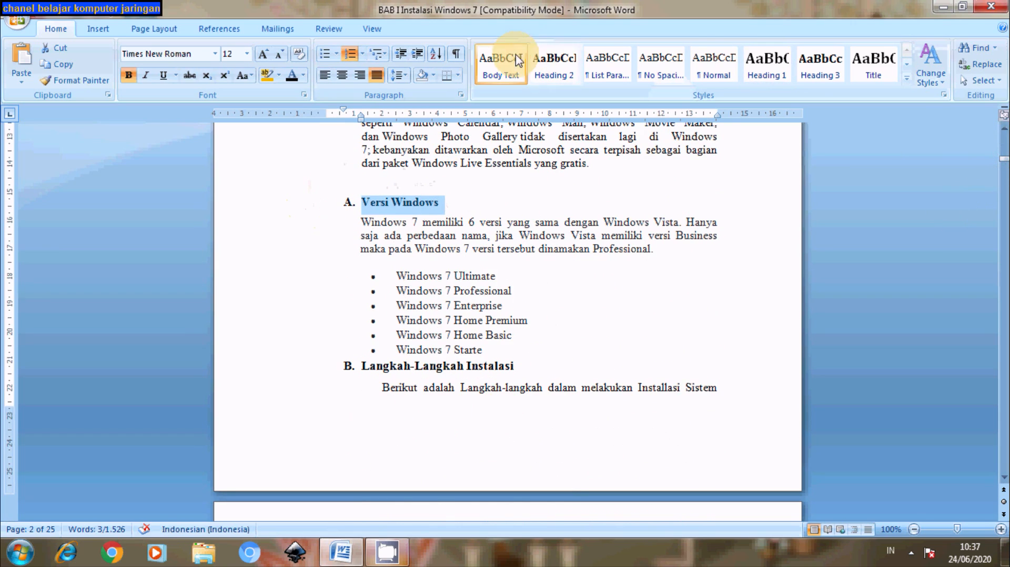
pyautogui.click(763, 75)
pyautogui.click(764, 74)
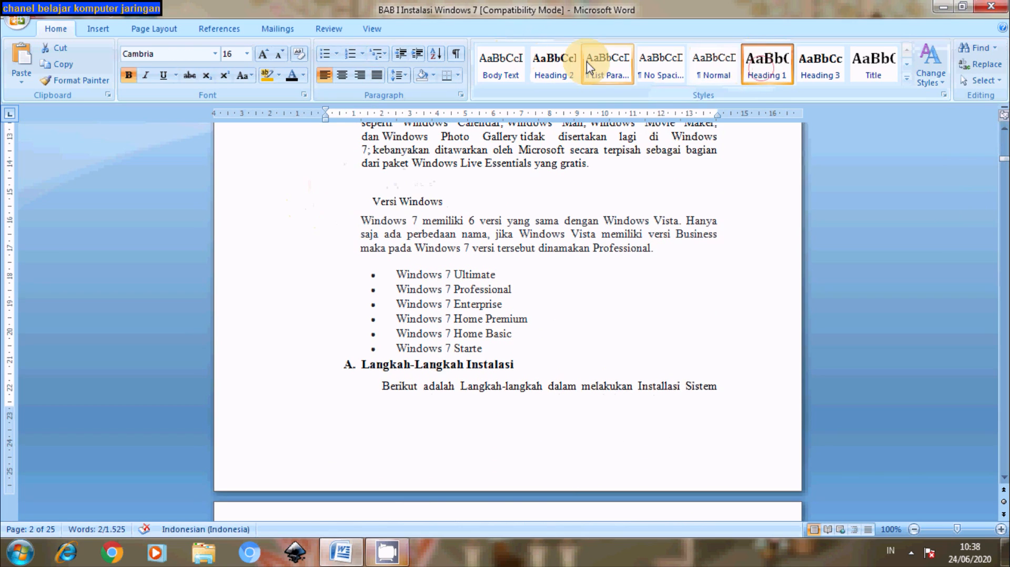
pyautogui.click(215, 53)
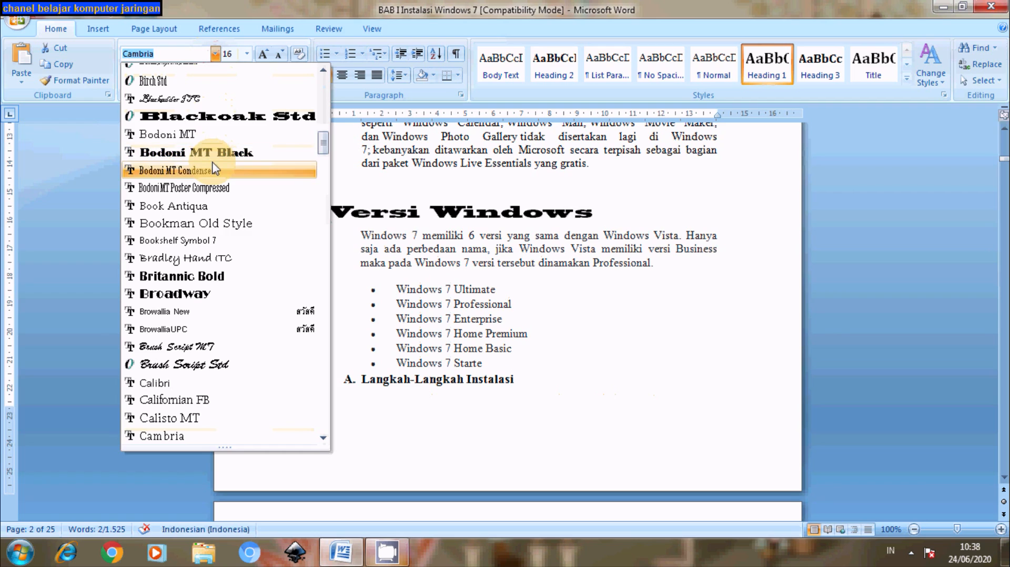
pyautogui.write('Times New Roman')
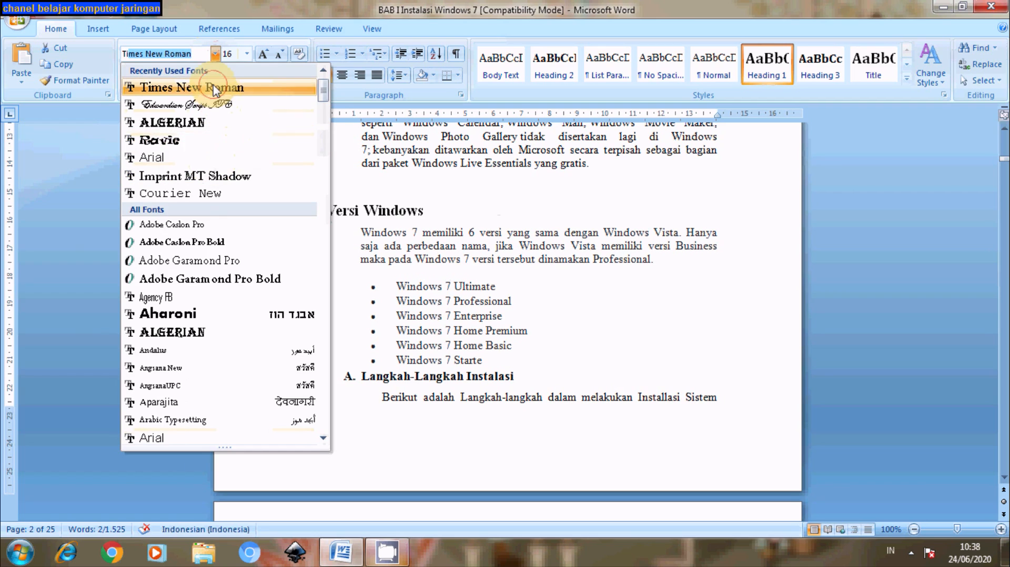
pyautogui.click(236, 88)
# Set the "Versi Windows" subheading to size 12 and number it as item B.
pyautogui.click(247, 54)
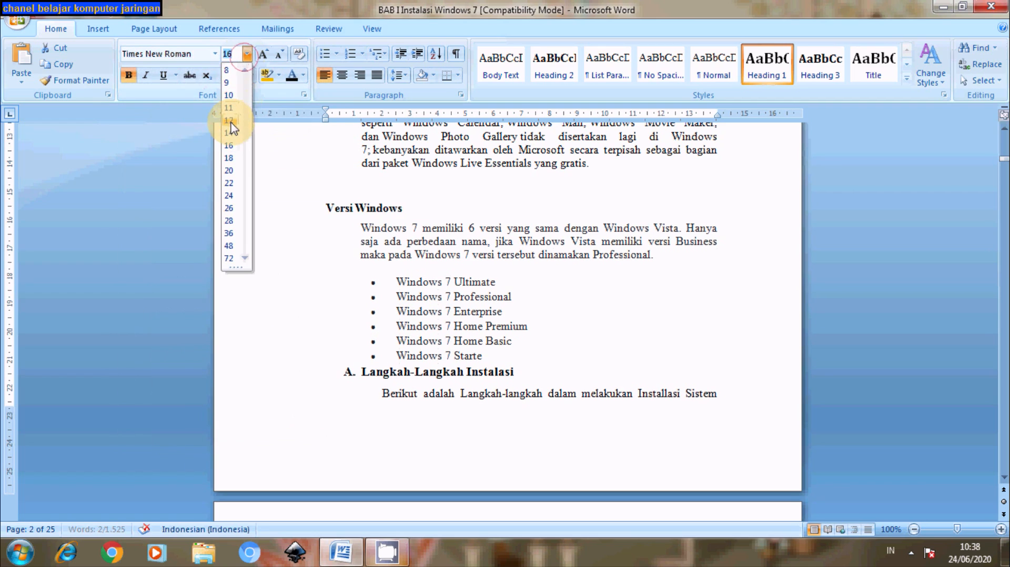
pyautogui.click(229, 120)
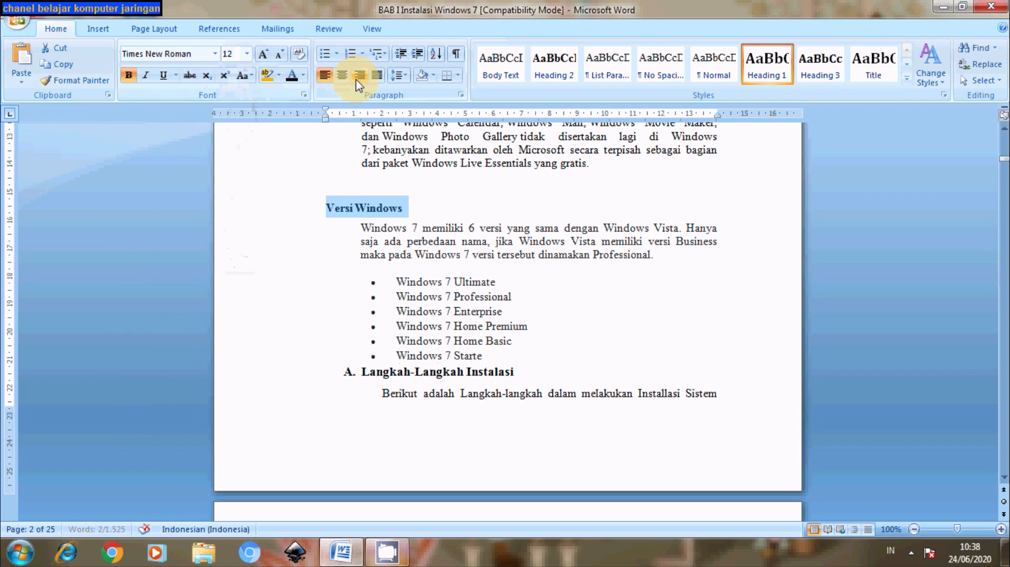
pyautogui.click(351, 53)
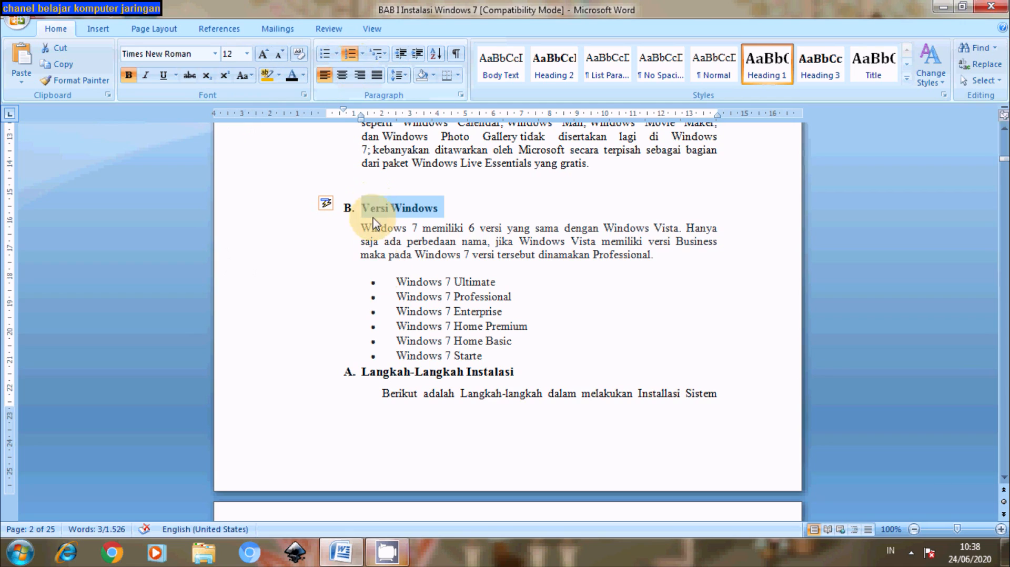
# Apply the Heading 1 style to the "Langkah-Langkah Instalasi" subheading and change its font to Times New Roman.
pyautogui.moveTo(517, 372); pyautogui.dragTo(338, 371)
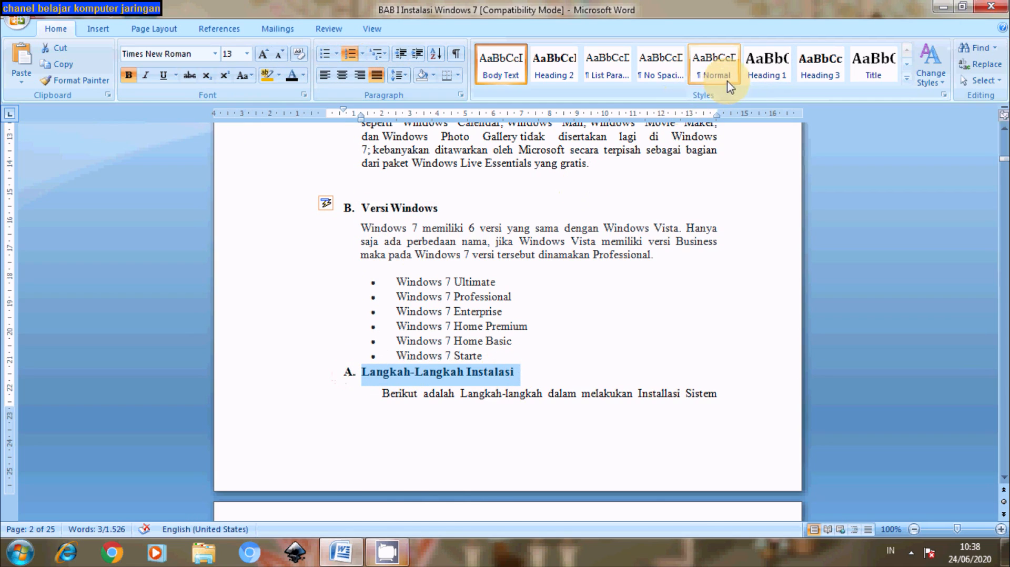
pyautogui.click(762, 76)
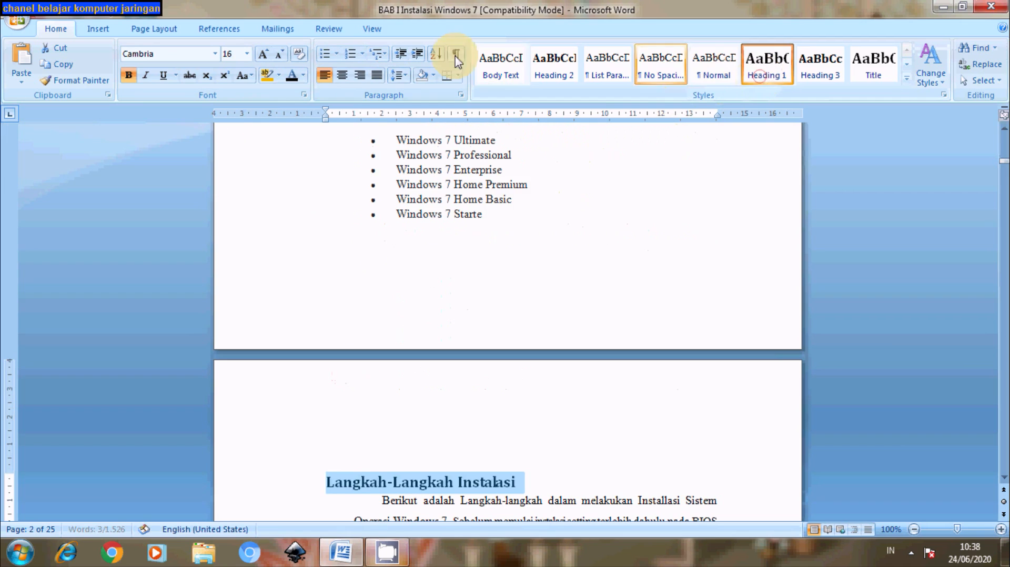
pyautogui.click(214, 57)
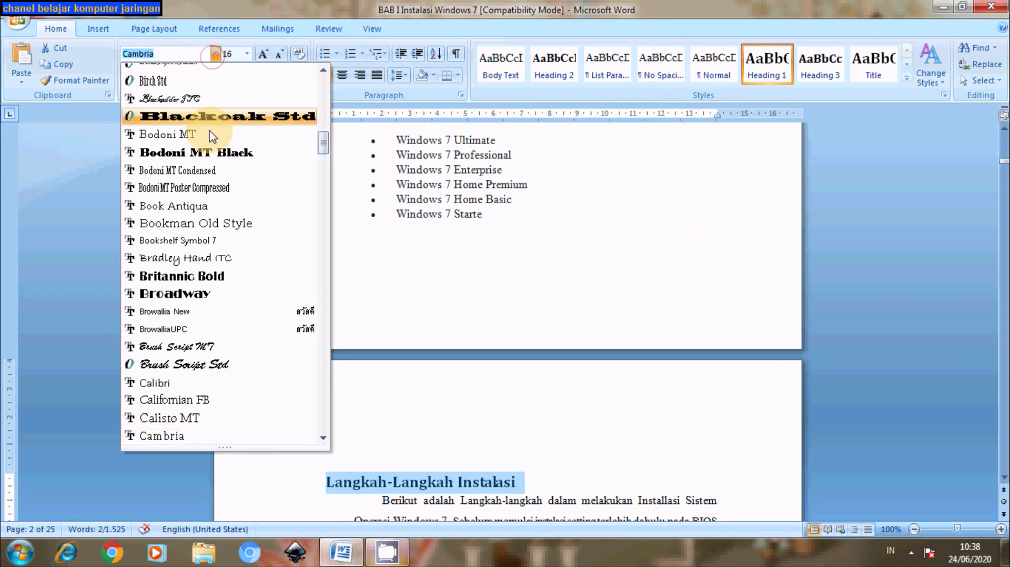
pyautogui.write('ti')
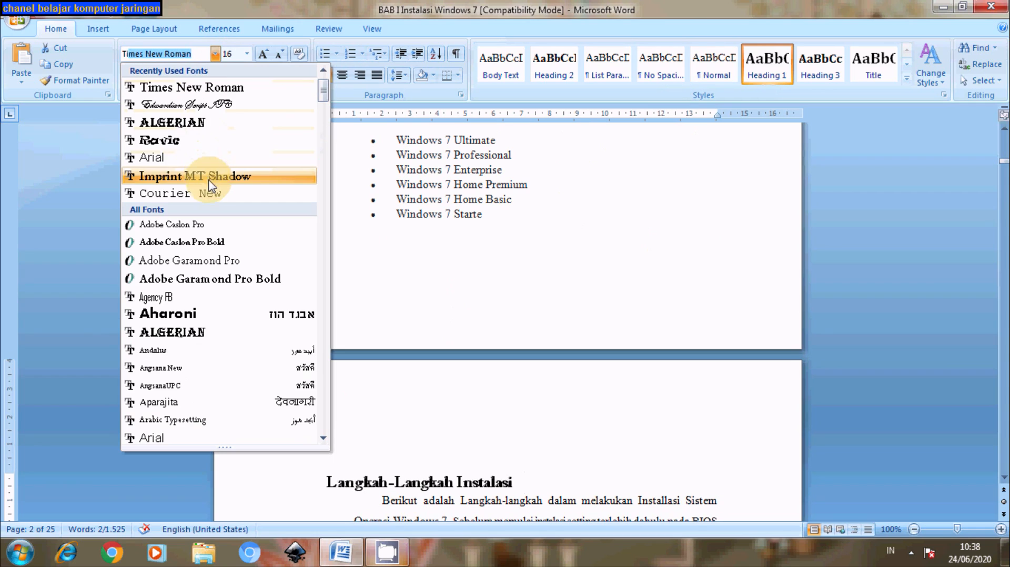
pyautogui.click(212, 86)
# Set the "Langkah-Langkah Instalasi" subheading to size 12 and give it A. B. C. numbering.
pyautogui.click(245, 55)
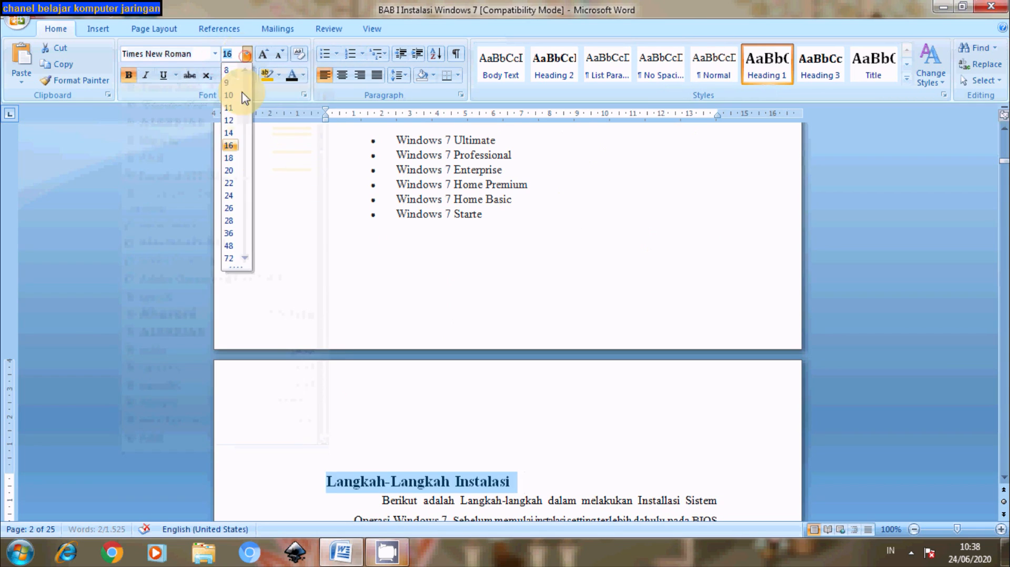
pyautogui.click(231, 123)
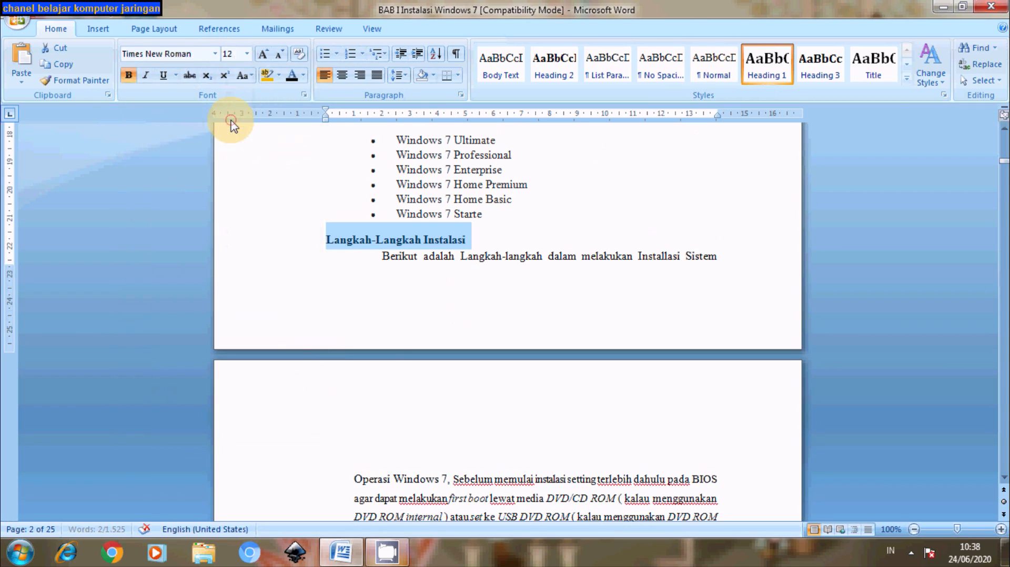
pyautogui.click(363, 54)
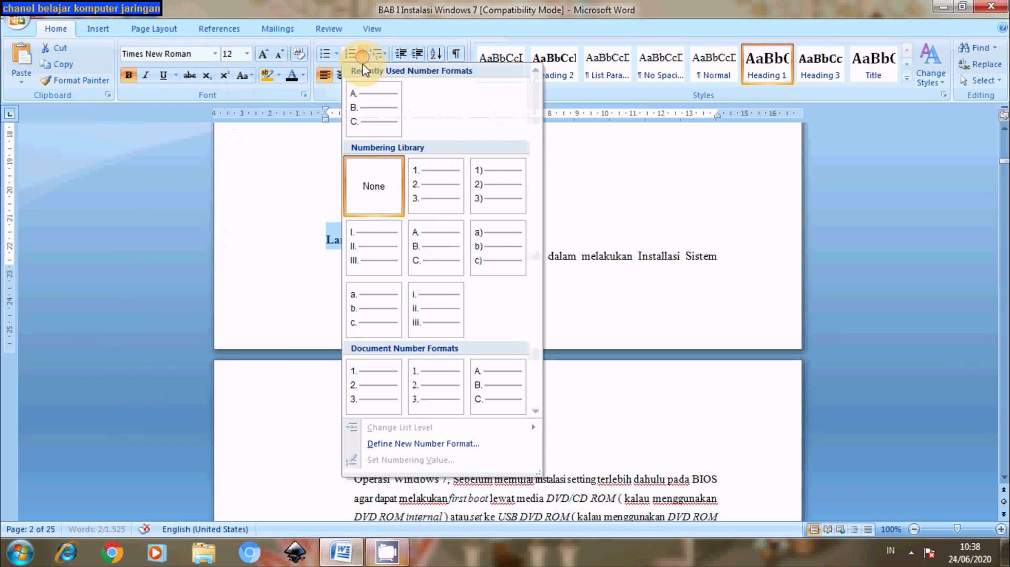
pyautogui.click(369, 107)
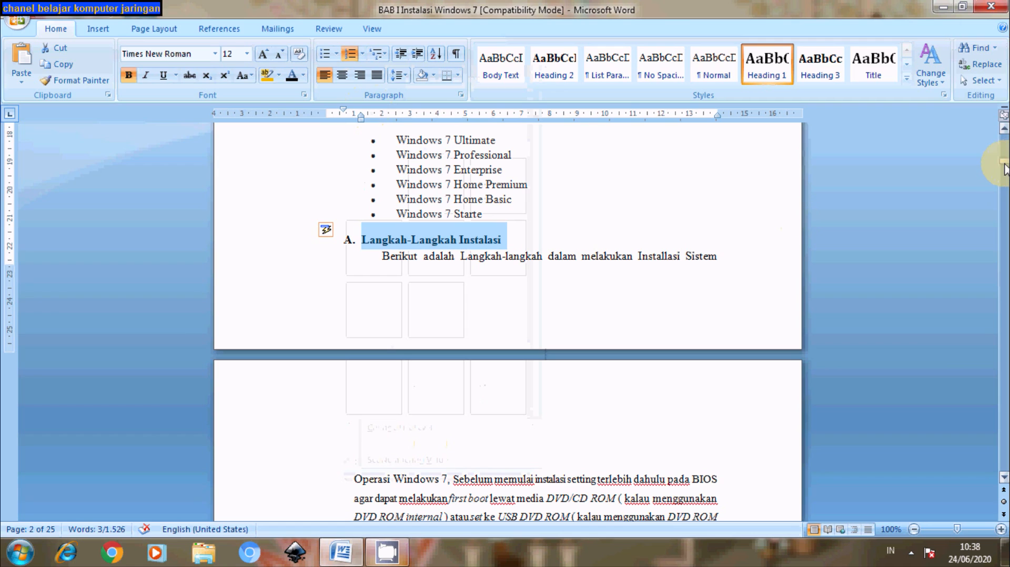
# Apply the Heading 1 style to both lines of the "Bab II Instalasi Driver Perangkat Keras Komputer" title and change their font to Times New Roman.
pyautogui.moveTo(1004, 164); pyautogui.dragTo(990, 390)
pyautogui.click(540, 314)
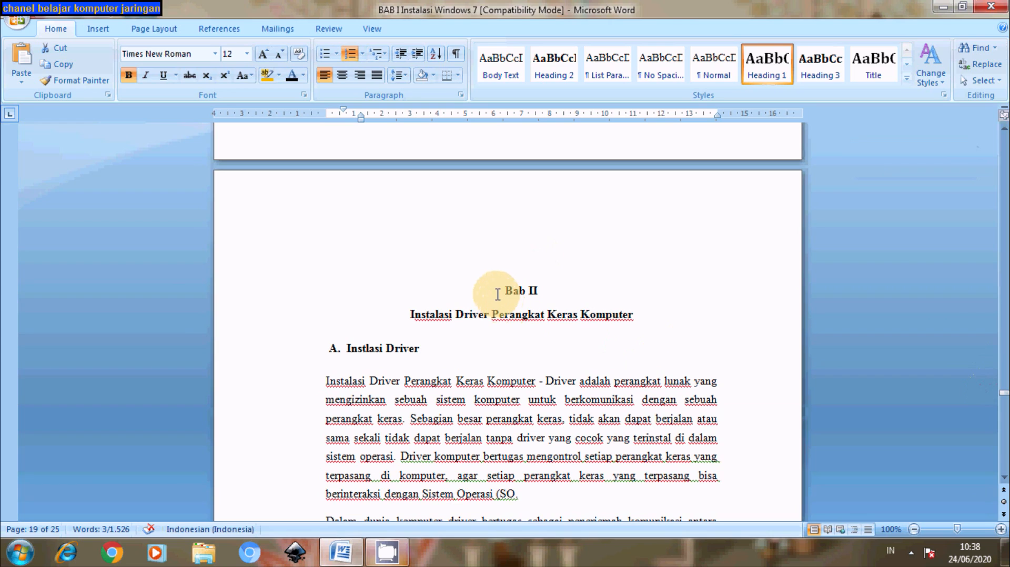
pyautogui.moveTo(504, 290); pyautogui.dragTo(642, 316)
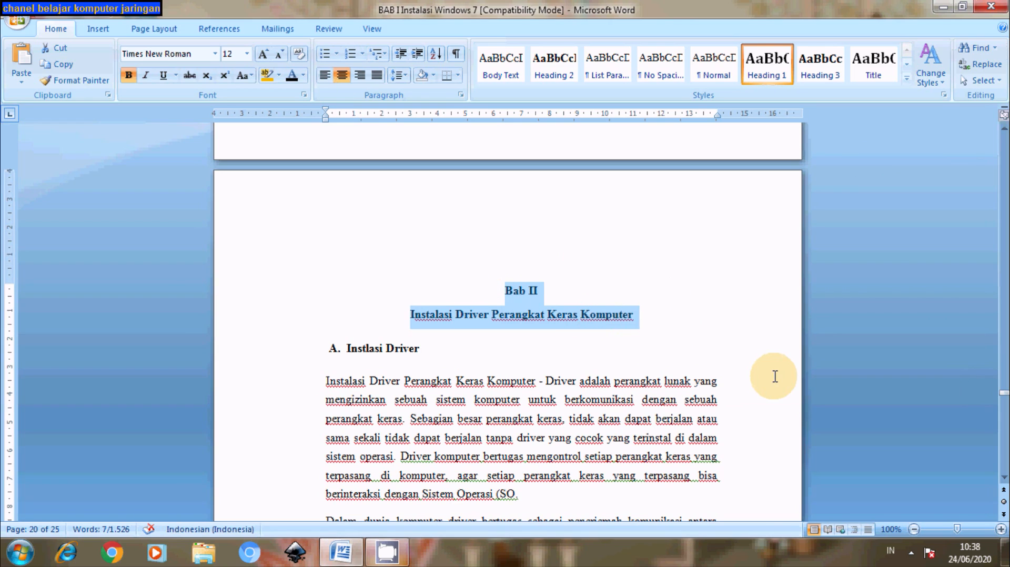
pyautogui.click(768, 74)
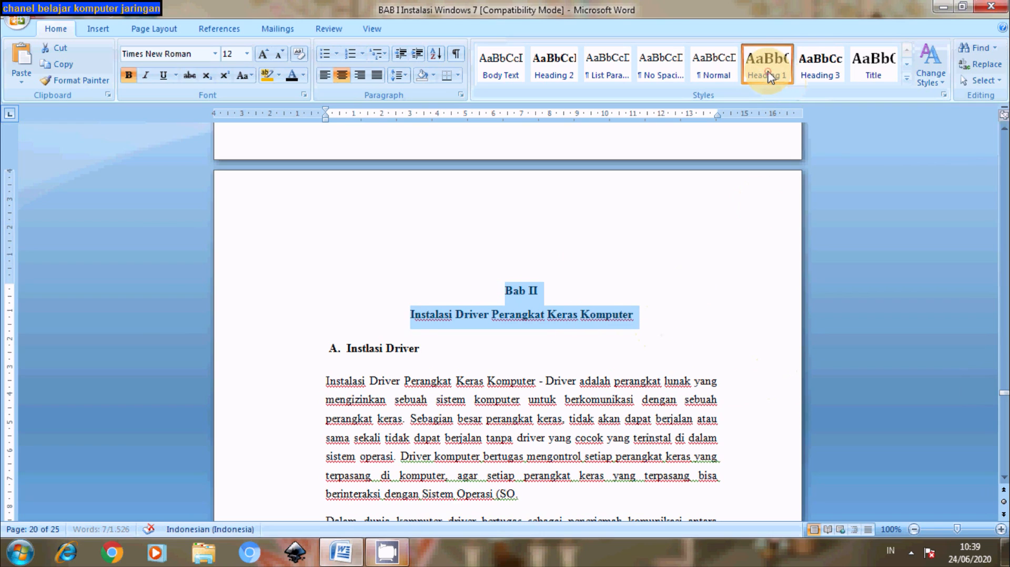
pyautogui.click(215, 54)
pyautogui.scroll(10, 216, 68)
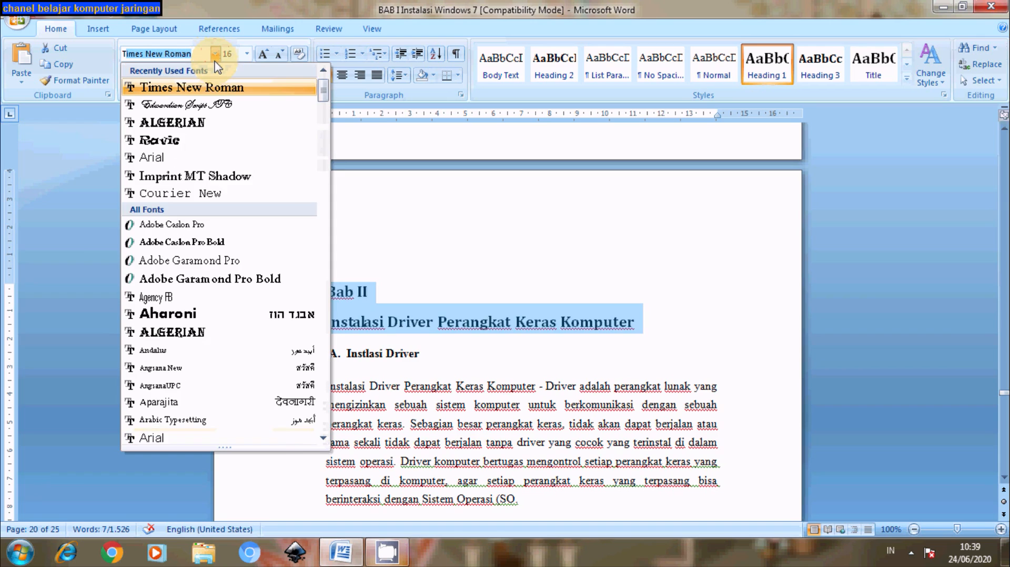
pyautogui.click(211, 88)
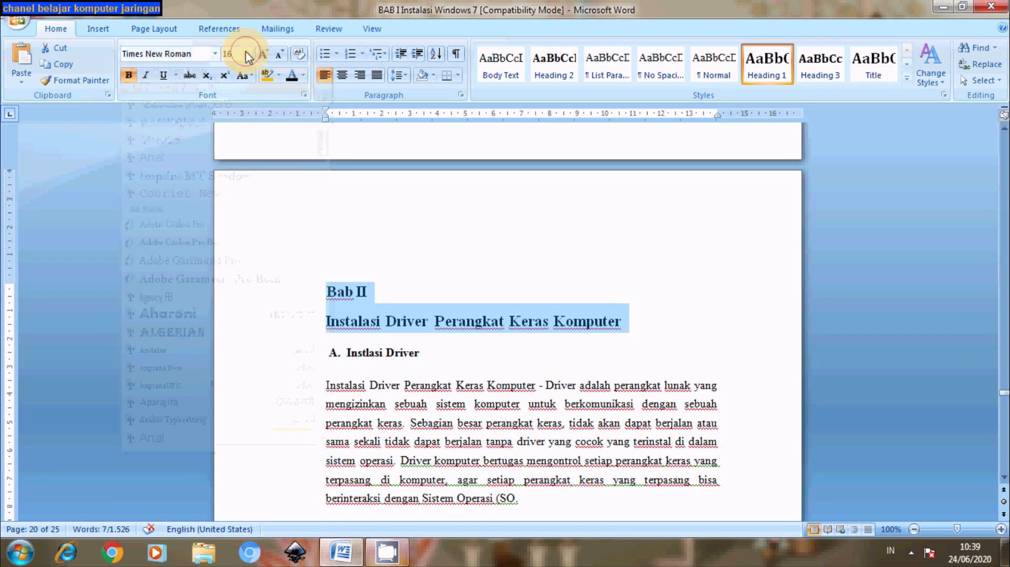
# Set the two-line Bab II chapter title to size 12 and center it.
pyautogui.click(247, 53)
pyautogui.click(232, 125)
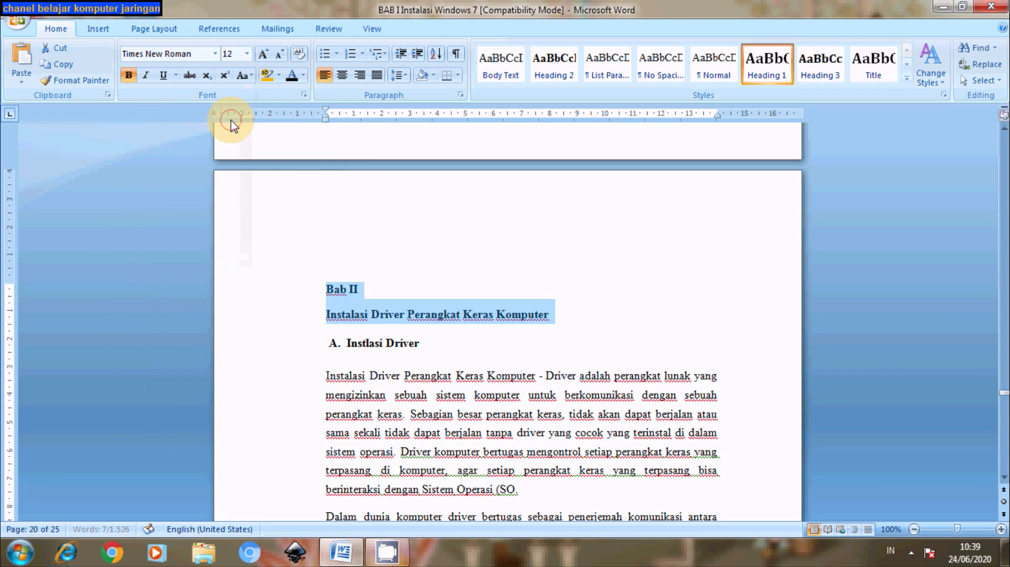
pyautogui.click(342, 76)
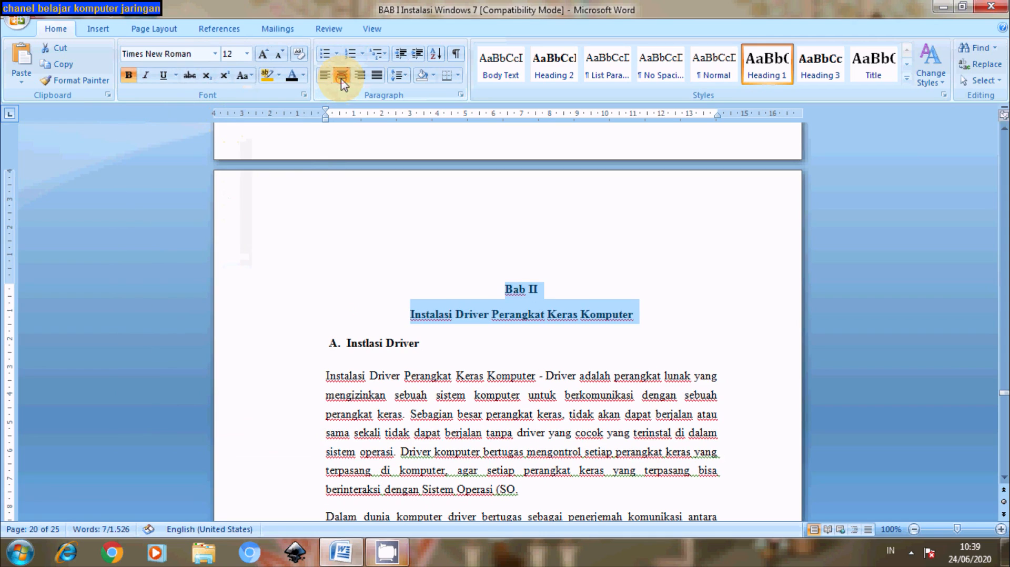
# Apply the Heading 1 style to the "Instlasi Driver" subheading and change its font to Times New Roman.
pyautogui.moveTo(346, 343); pyautogui.dragTo(419, 342)
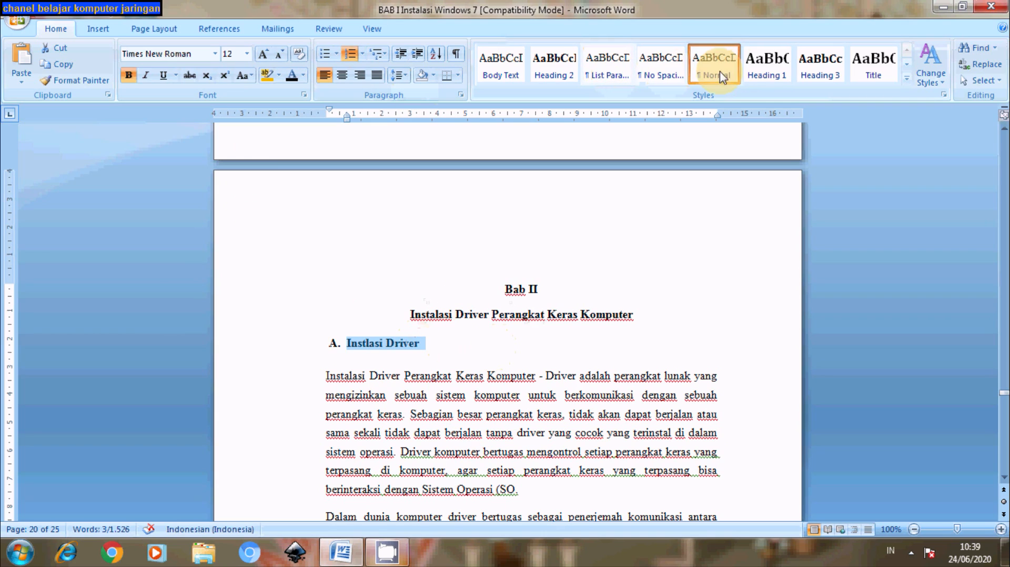
pyautogui.click(757, 73)
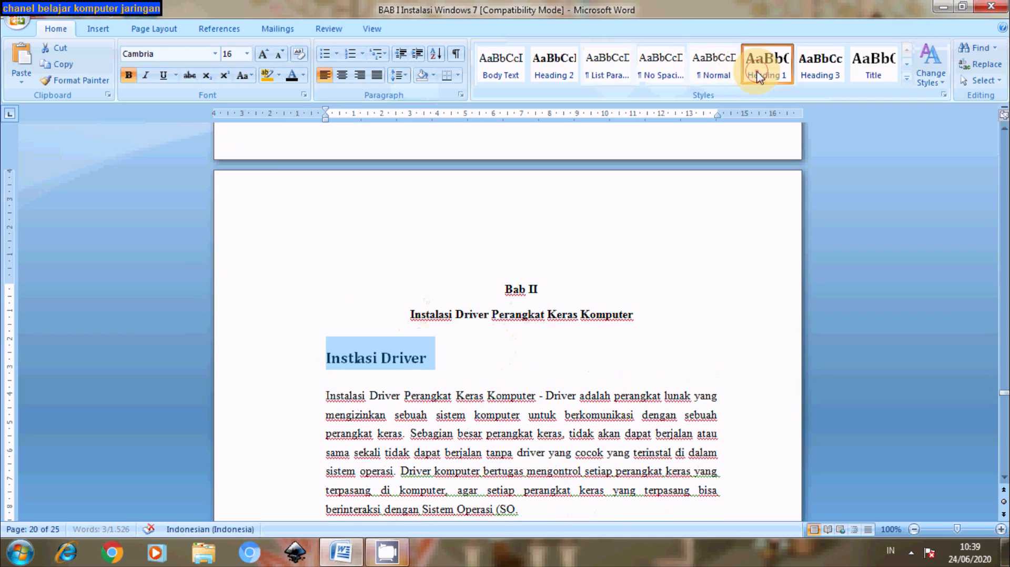
pyautogui.click(215, 53)
pyautogui.scroll(15, 198, 122)
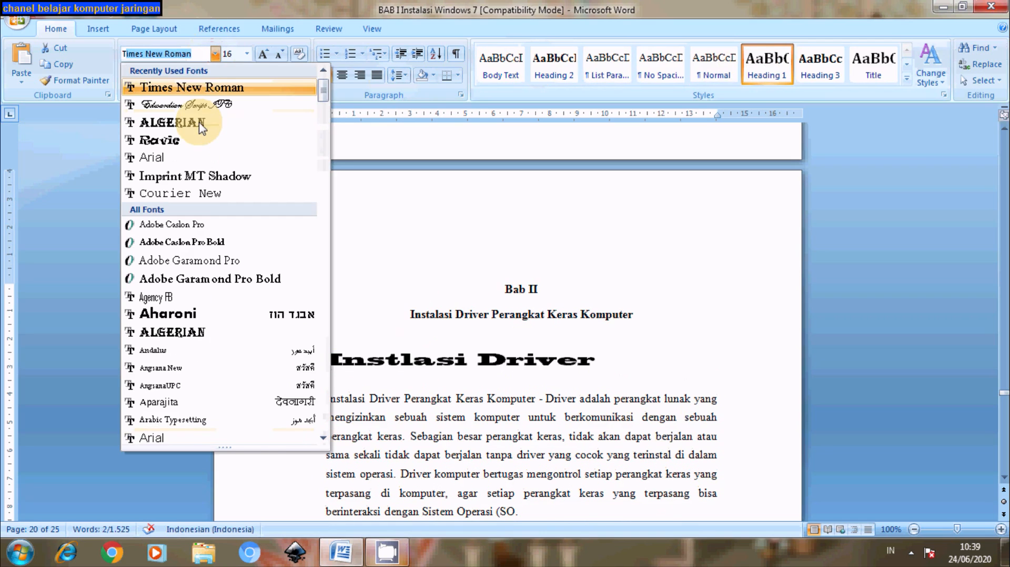
pyautogui.click(200, 88)
# Set the "Instlasi Driver" subheading to size 12, with A. B. C. numbering and its left indent reduced to about 0.7 cm.
pyautogui.click(246, 54)
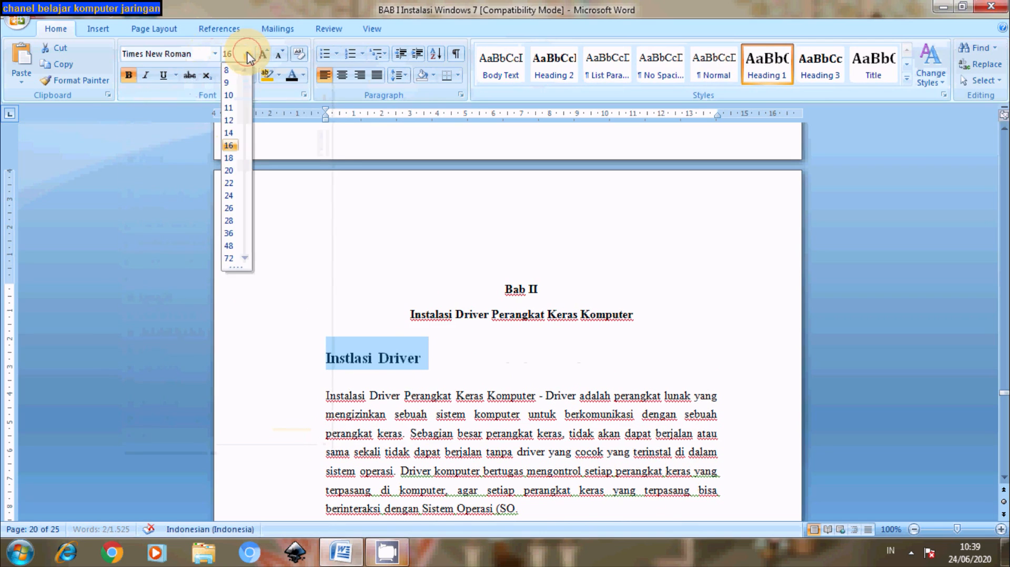
pyautogui.click(233, 121)
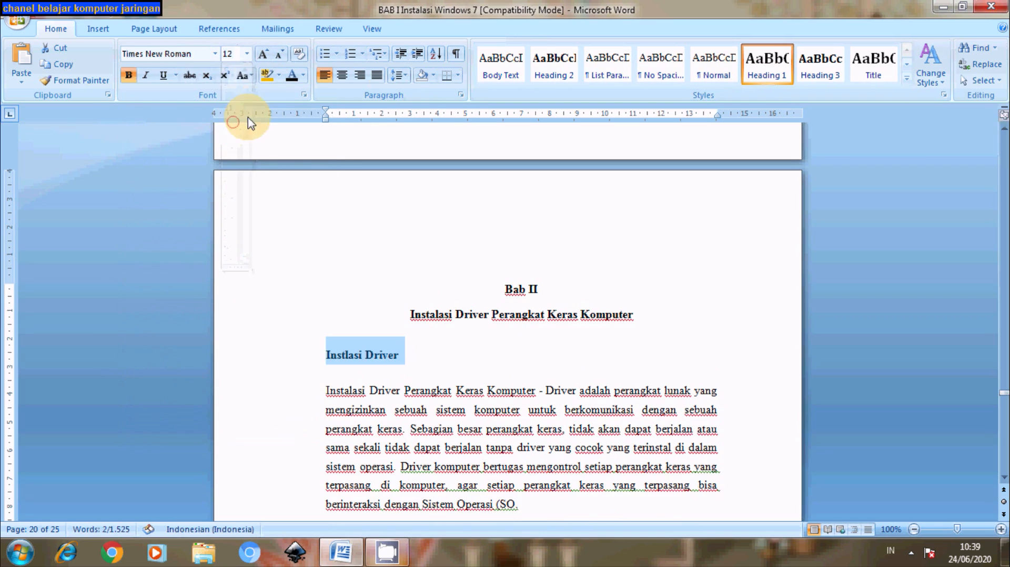
pyautogui.click(362, 54)
pyautogui.click(362, 101)
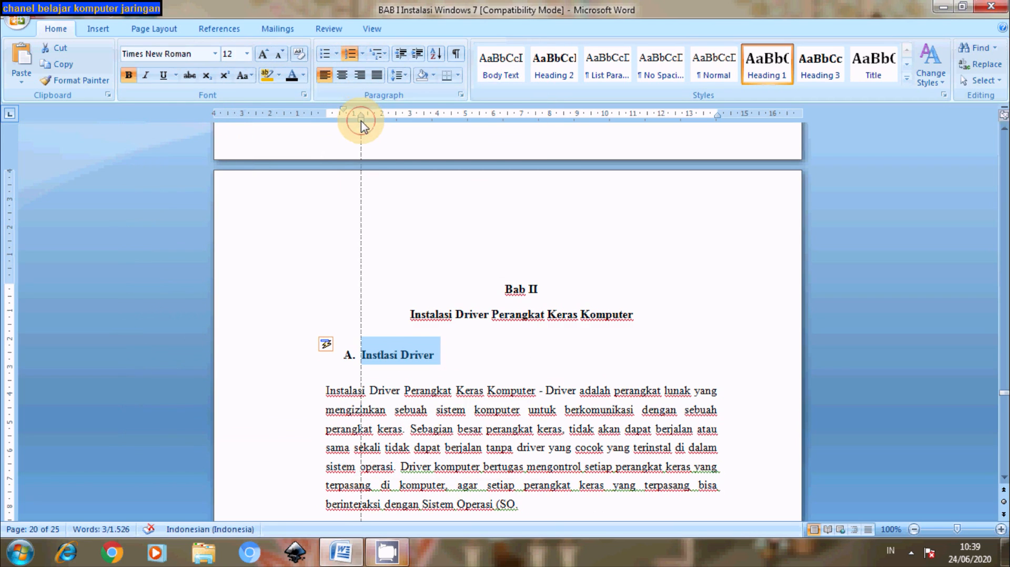
pyautogui.moveTo(360, 121); pyautogui.dragTo(345, 124)
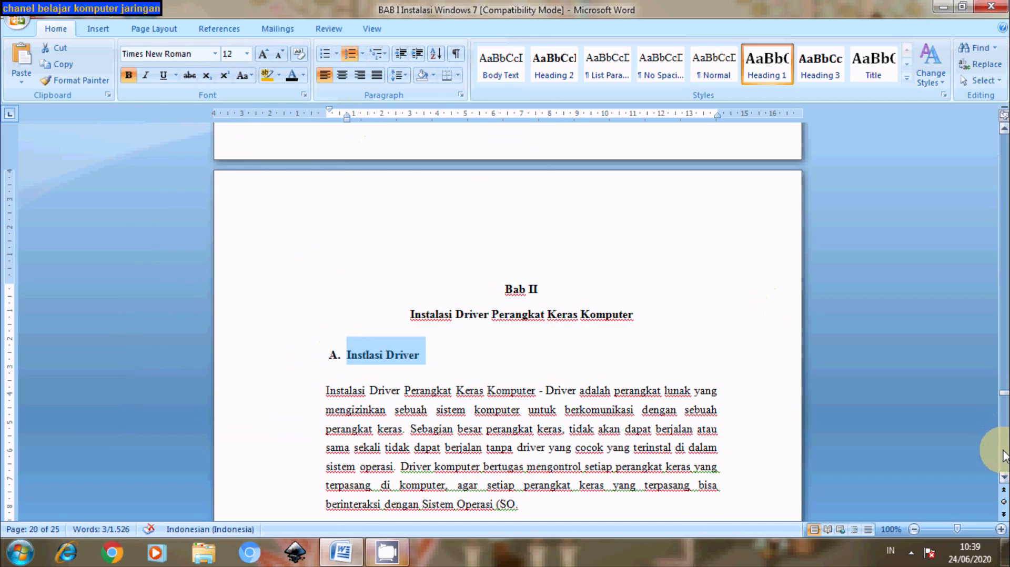
# Apply the Heading 1 style to the "Macam-Macam Driver Komputer" subheading and change its font to Times New Roman.
pyautogui.scroll(-5, 1004, 481)
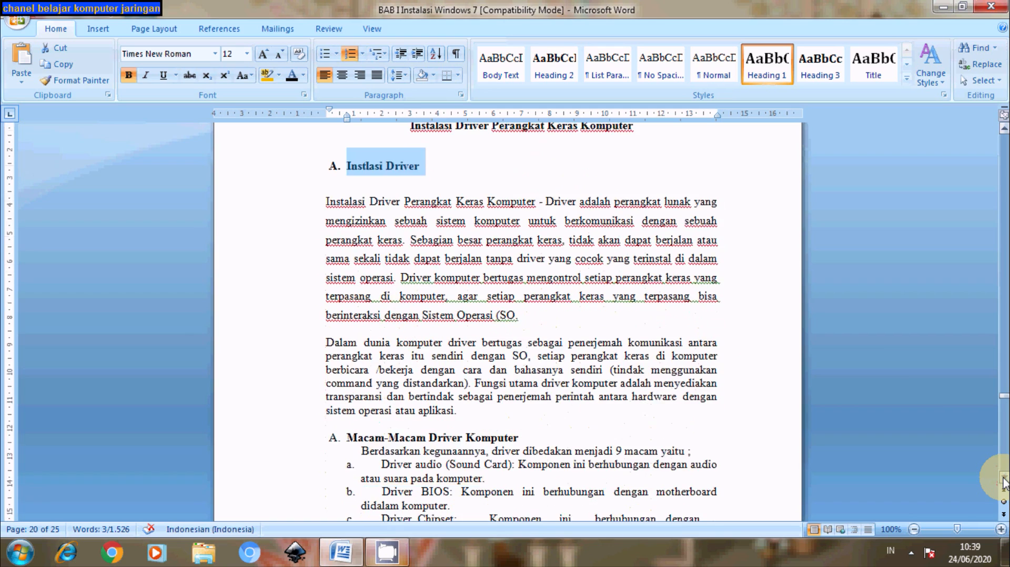
pyautogui.scroll(-1, 1004, 481)
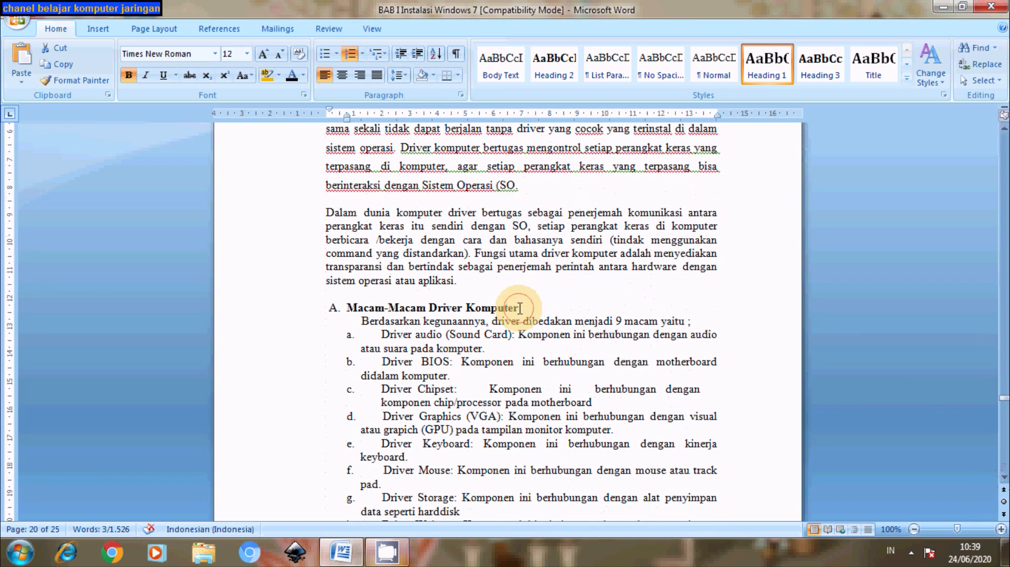
pyautogui.moveTo(519, 307); pyautogui.dragTo(332, 307)
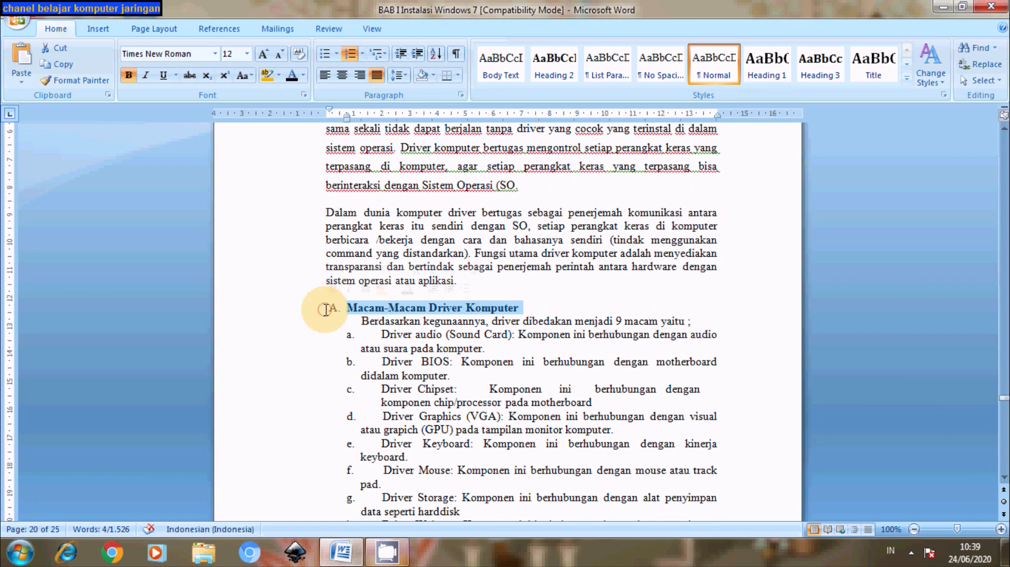
pyautogui.click(778, 65)
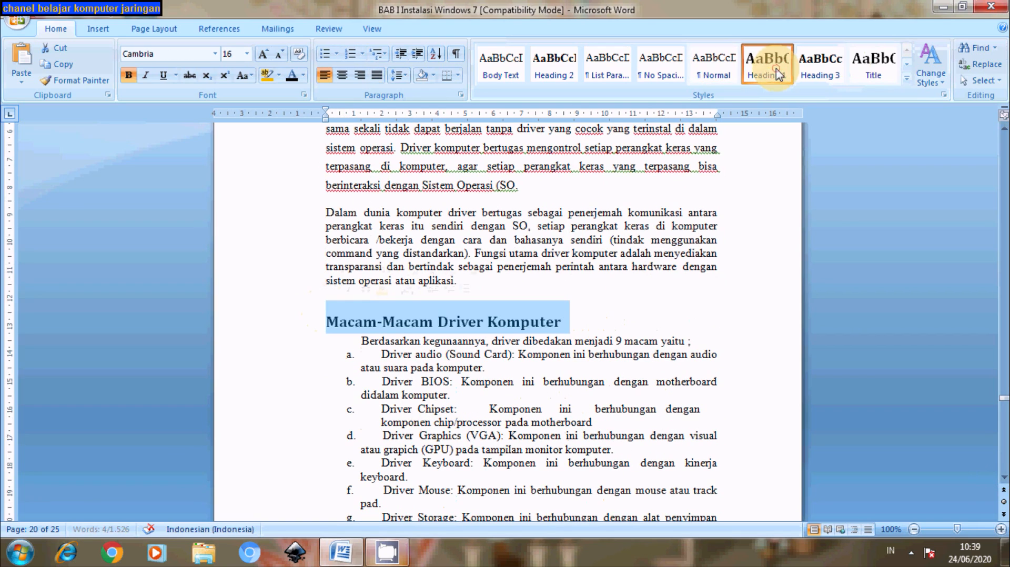
pyautogui.click(215, 54)
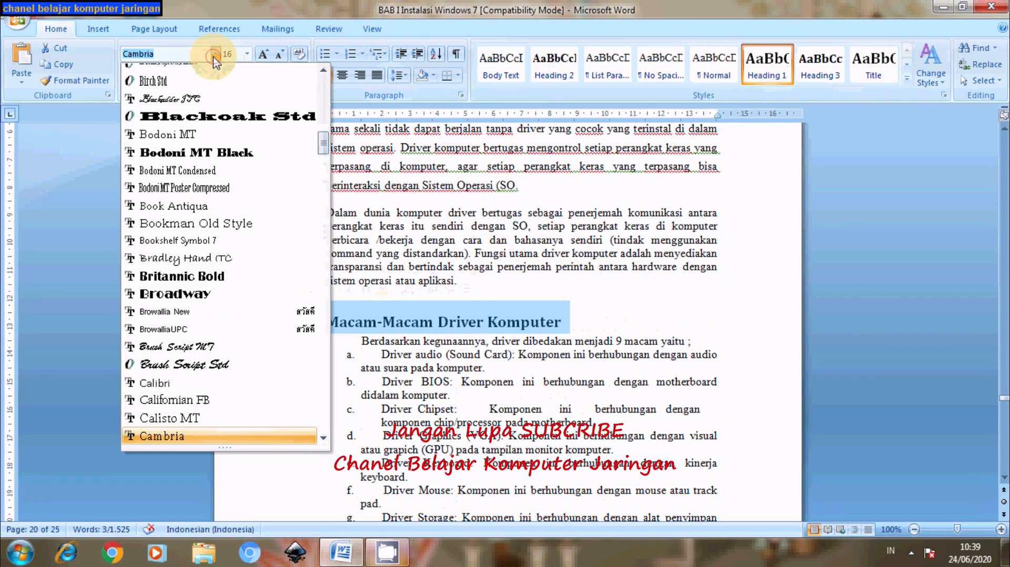
pyautogui.scroll(10, 214, 56)
pyautogui.click(221, 84)
# Set the "Macam-Macam Driver Komputer" subheading to size 12 and number it as item B.
pyautogui.click(250, 55)
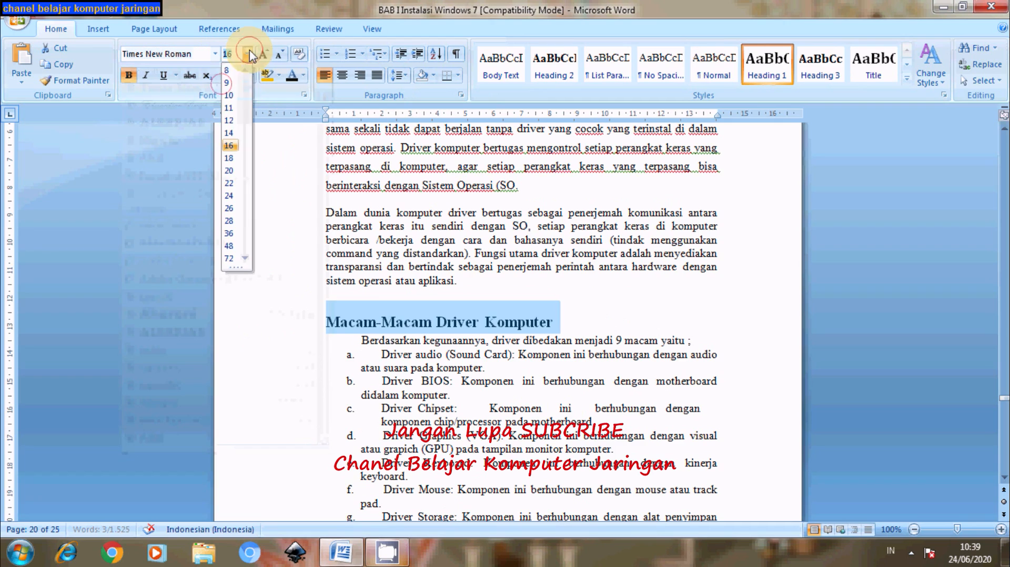
pyautogui.click(232, 121)
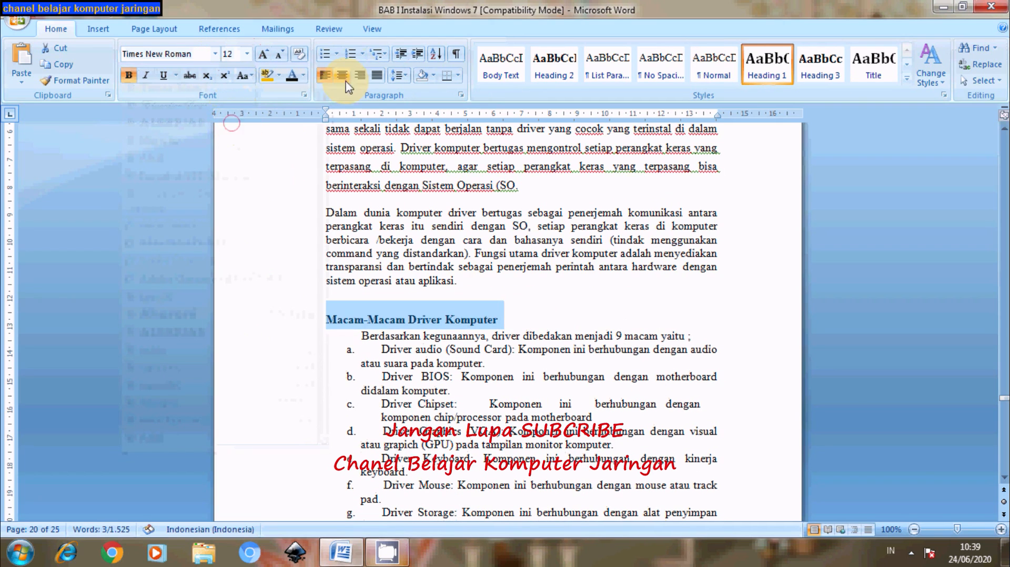
pyautogui.click(352, 57)
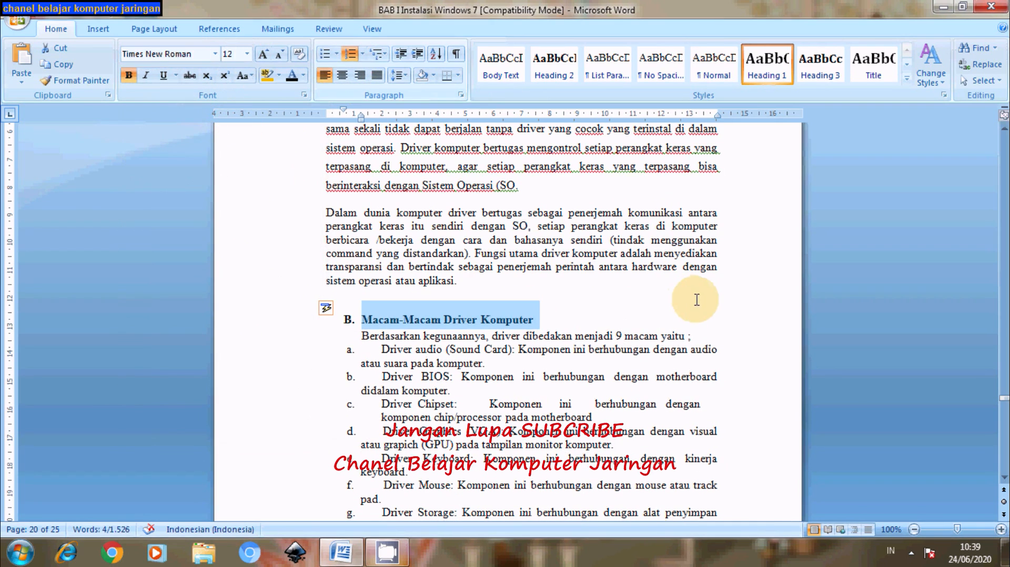
# Apply the Heading 1 style to the "Cara Instalasi Driver Pada Komputer" subheading and change its font to Times New Roman.
pyautogui.moveTo(1004, 400); pyautogui.dragTo(1005, 410)
pyautogui.click(538, 260)
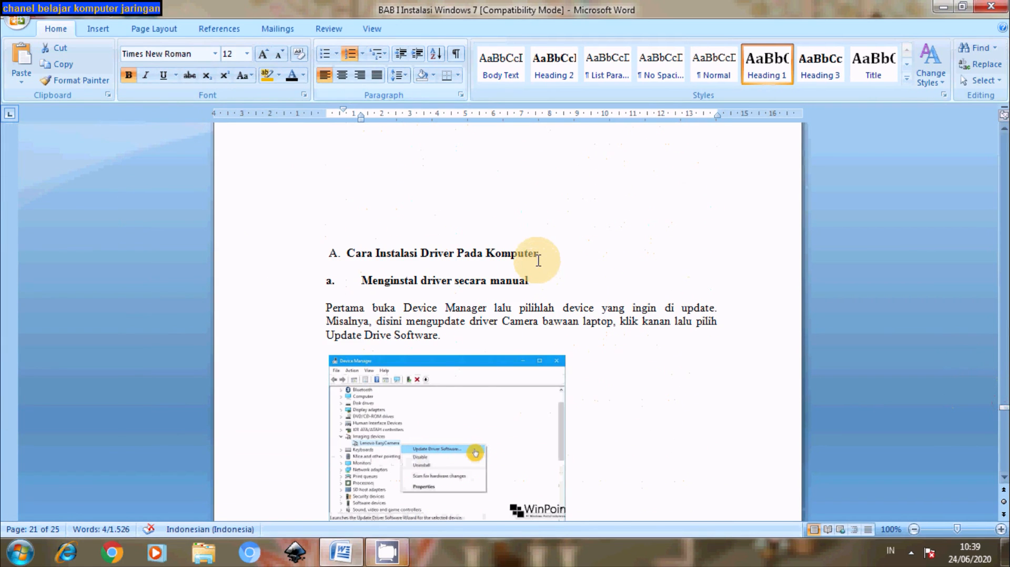
pyautogui.moveTo(540, 254); pyautogui.dragTo(344, 253)
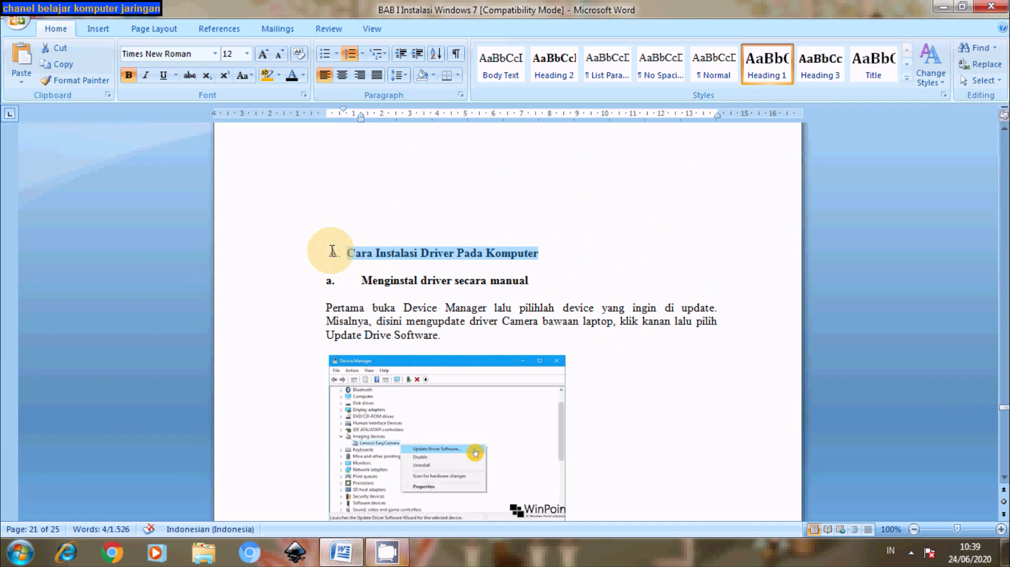
pyautogui.click(332, 252)
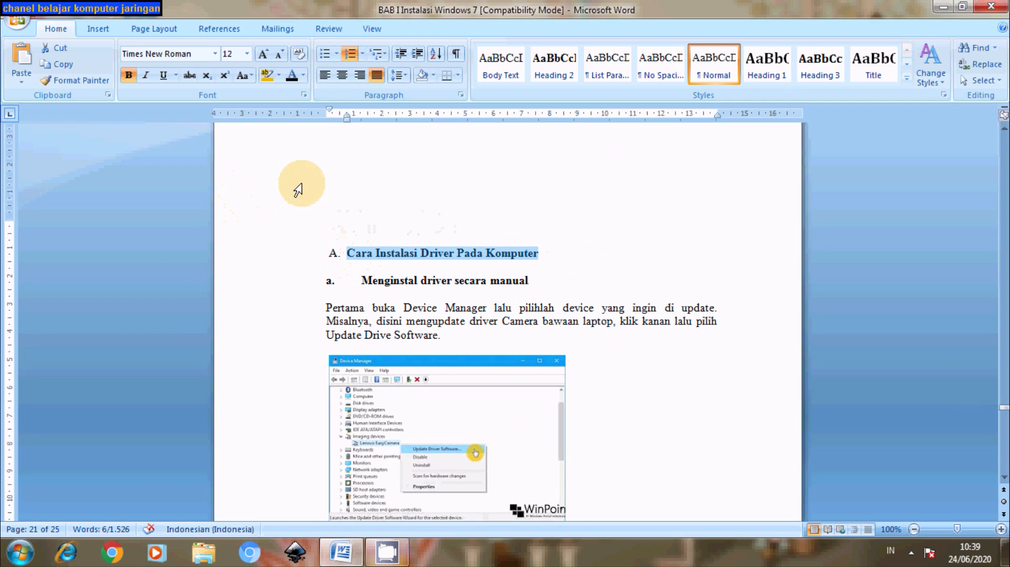
pyautogui.click(753, 79)
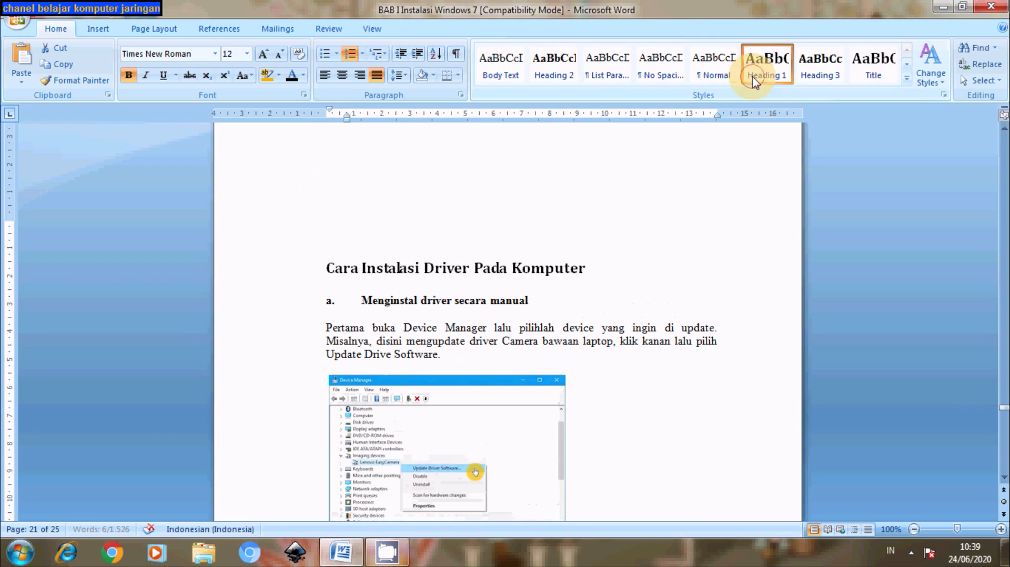
pyautogui.click(215, 54)
pyautogui.scroll(15, 208, 105)
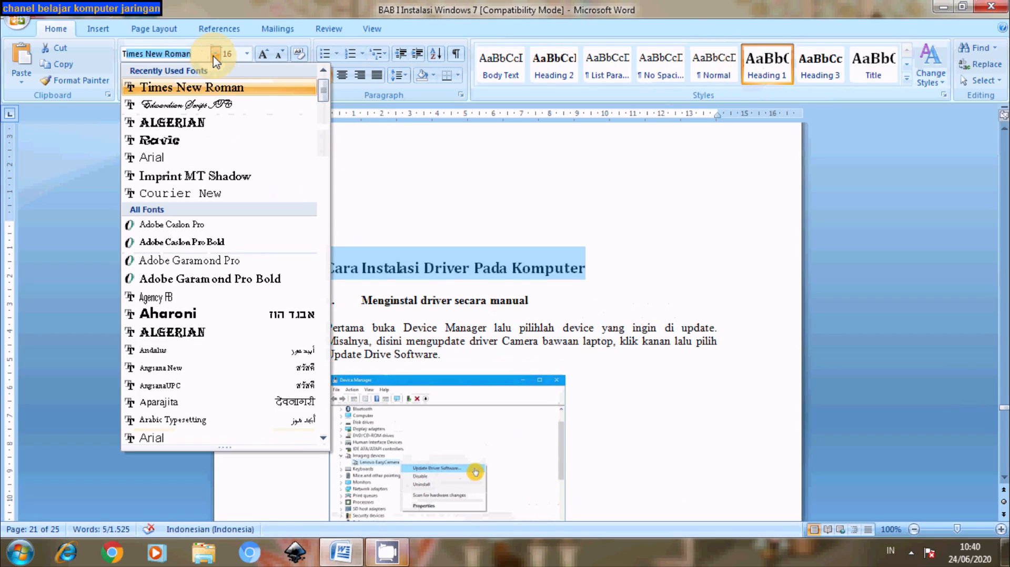
pyautogui.click(208, 87)
# Set the "Cara Instalasi Driver Pada Komputer" subheading to size 12 and number it as item C.
pyautogui.click(247, 55)
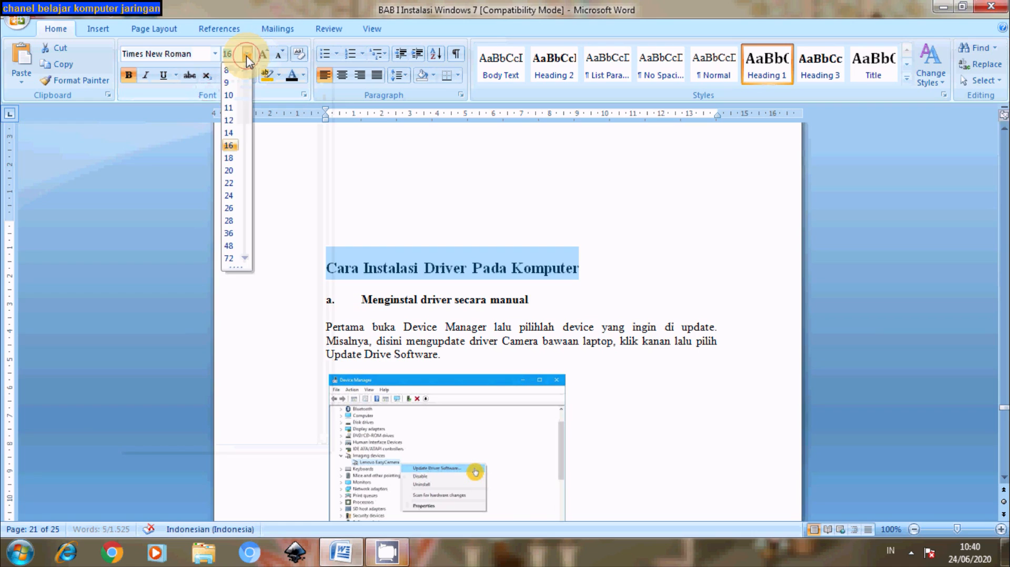
pyautogui.click(230, 121)
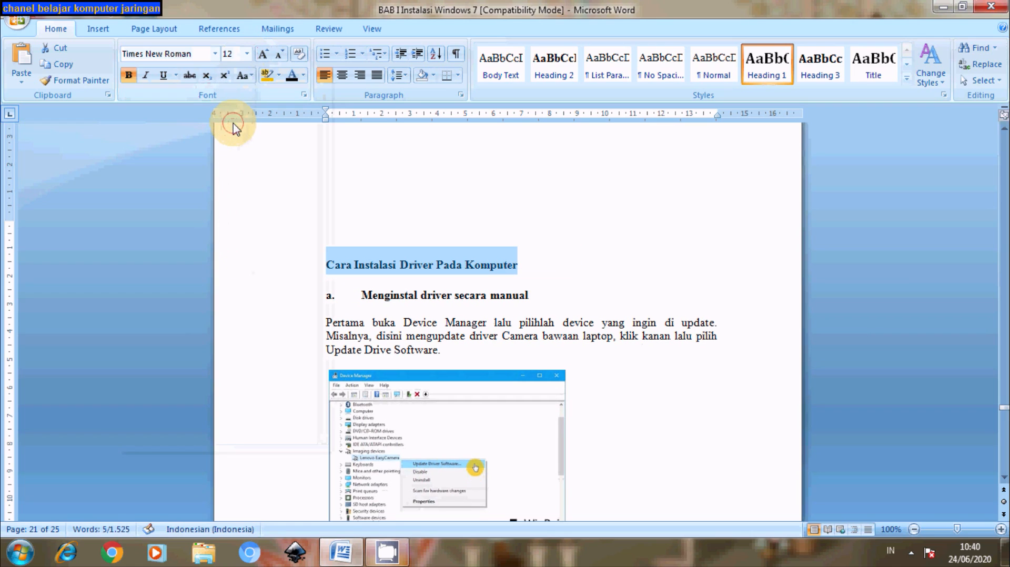
pyautogui.click(356, 59)
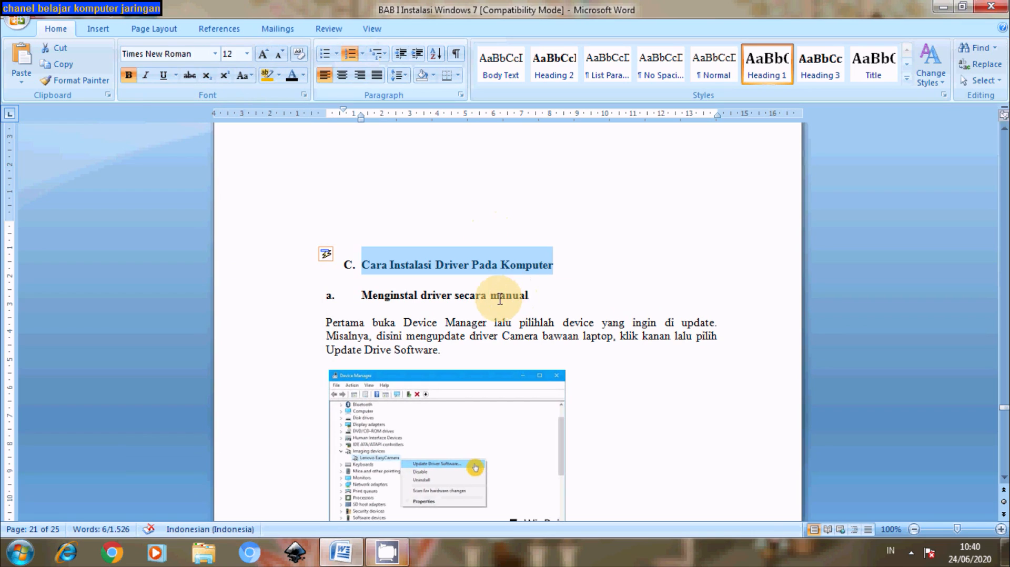
# Apply the Heading 1 style to the "Menginstal driver secara manual" text and set it to Times New Roman, size 12.
pyautogui.moveTo(530, 296); pyautogui.dragTo(361, 297)
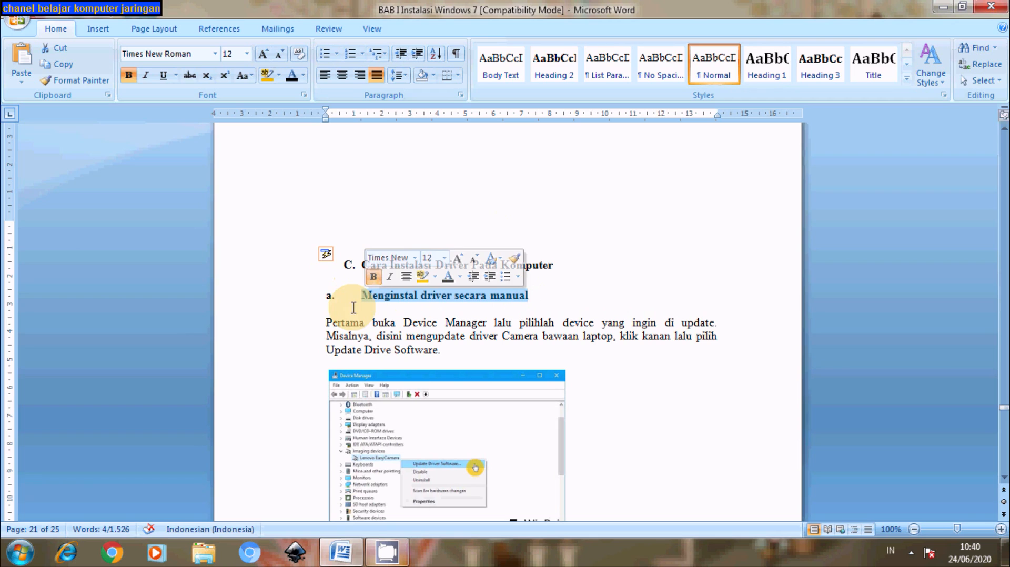
pyautogui.click(768, 80)
pyautogui.click(216, 54)
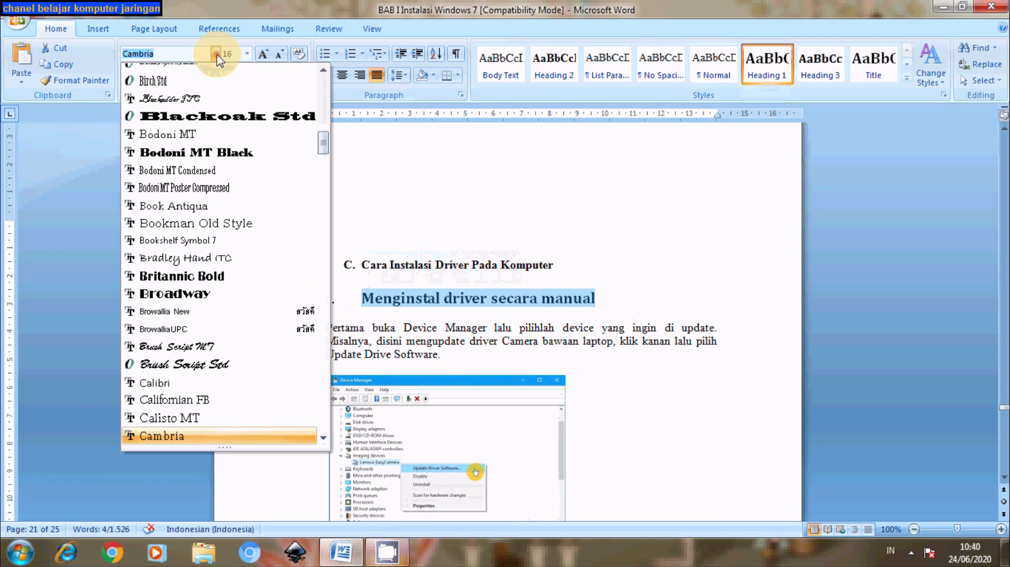
pyautogui.write('t')
pyautogui.click(209, 92)
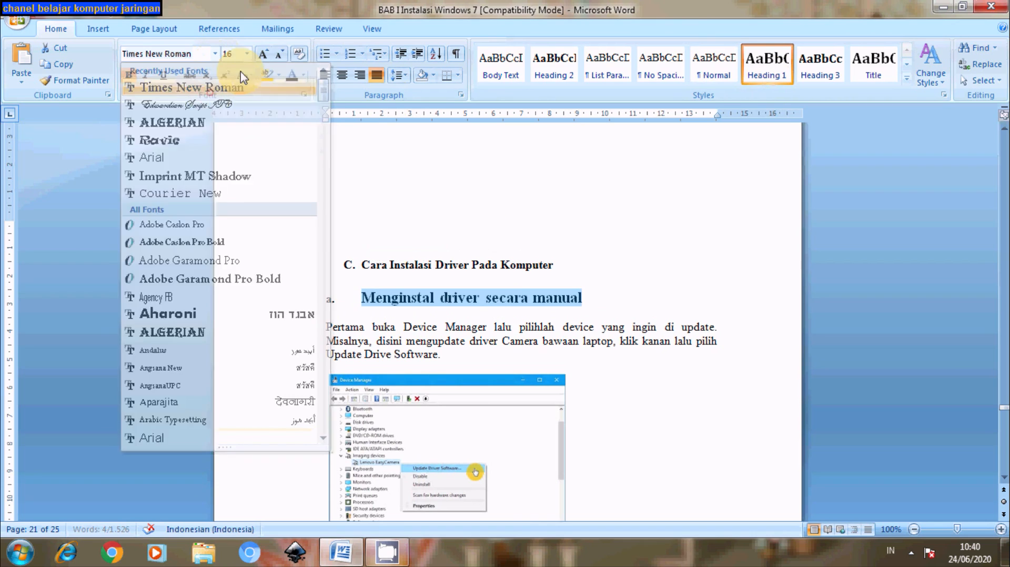
pyautogui.click(247, 54)
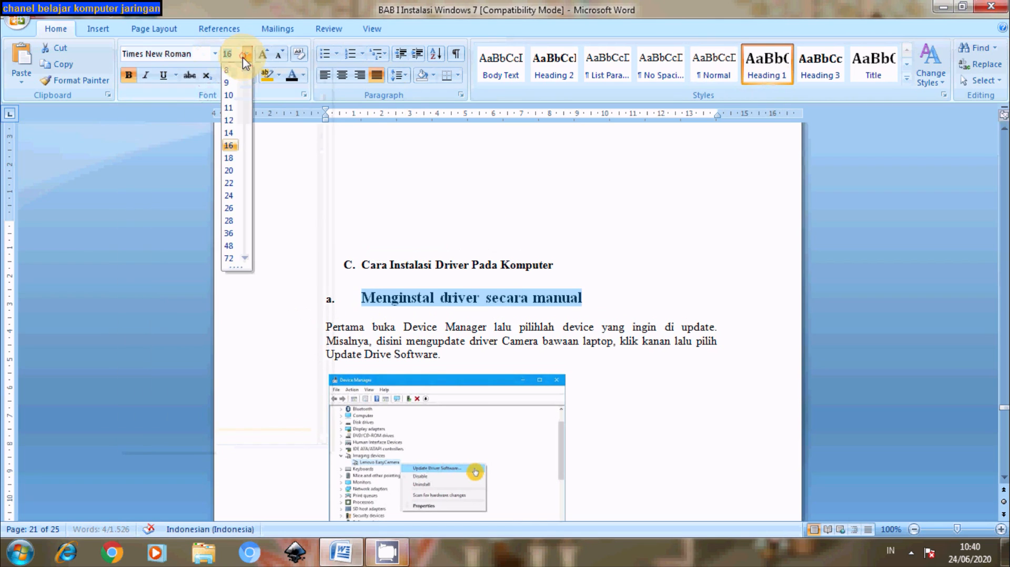
pyautogui.click(229, 121)
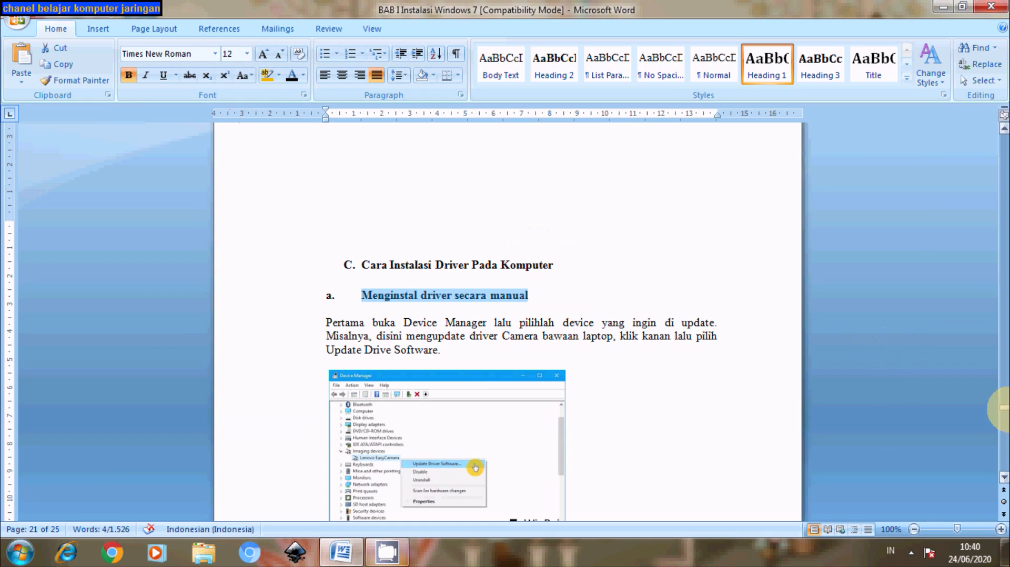
# Reduce the indent of the "Cara Instalasi Driver Pada Komputer" heading so its letter sits near the left margin.
pyautogui.click(362, 264)
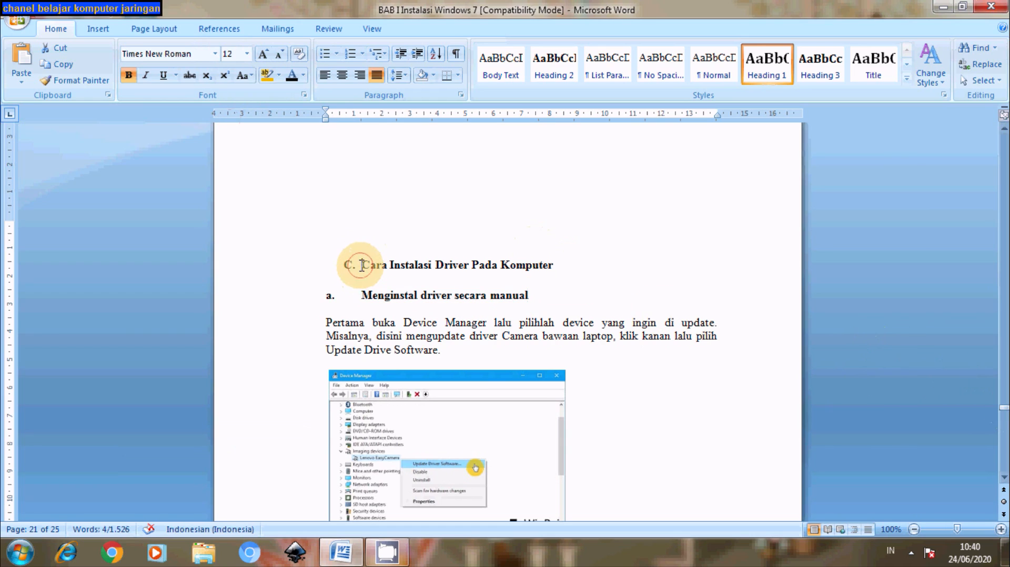
pyautogui.moveTo(360, 121); pyautogui.dragTo(347, 124)
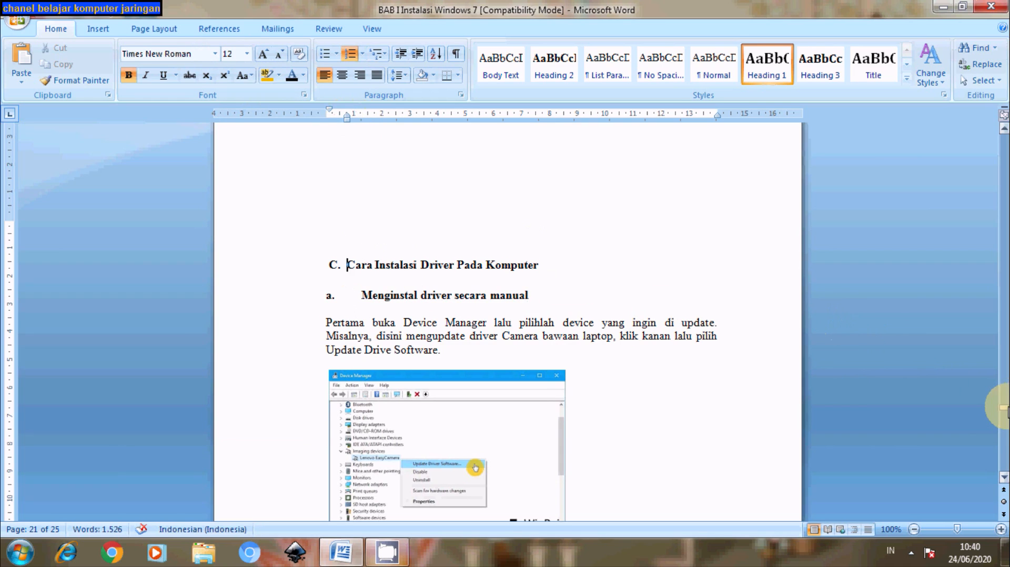
# Apply the Heading 1 style to the "Menggunakan Driver Pack" text and set it to Times New Roman, size 12.
pyautogui.moveTo(1004, 414); pyautogui.dragTo(1003, 447)
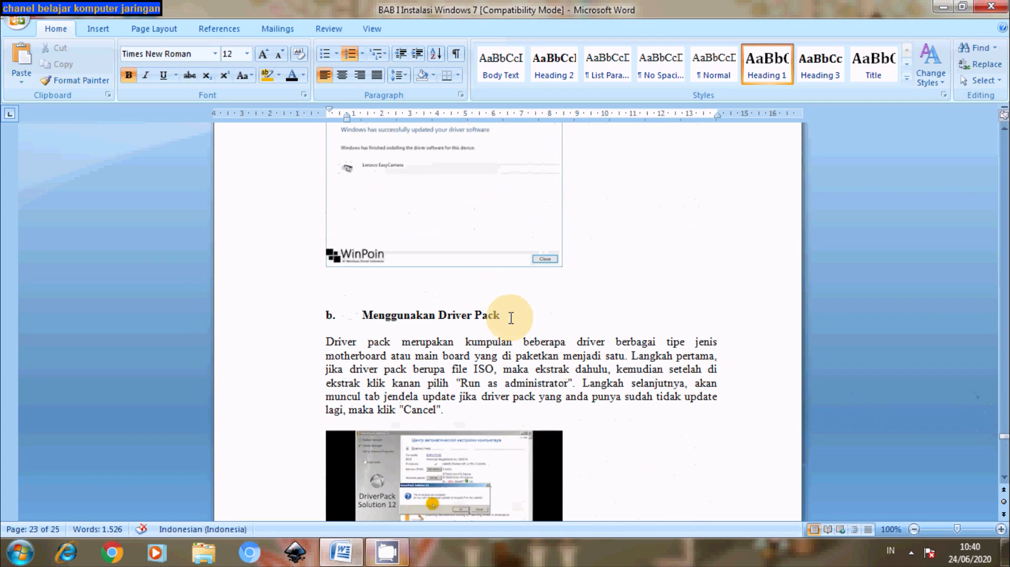
pyautogui.moveTo(502, 317); pyautogui.dragTo(365, 315)
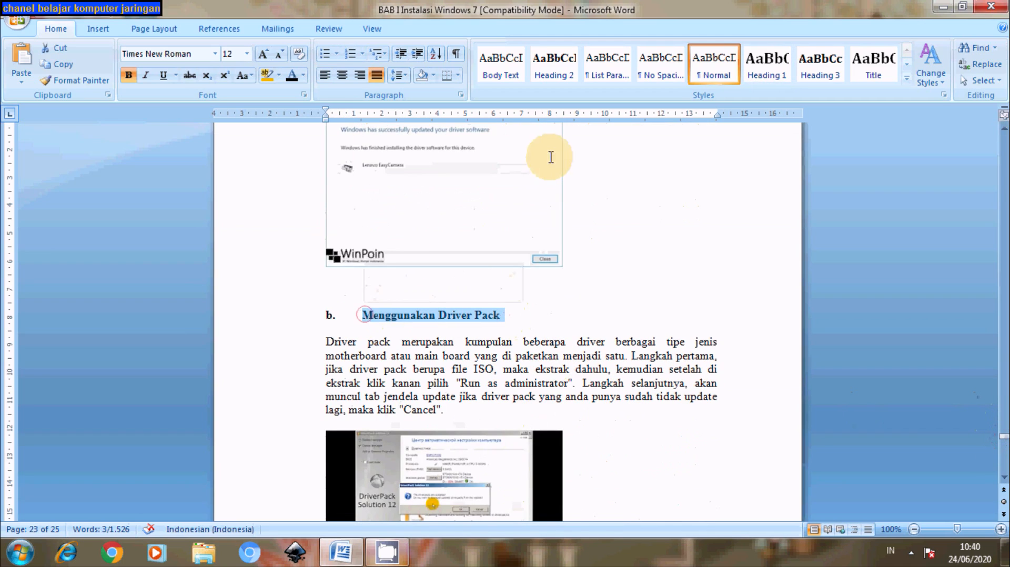
pyautogui.click(771, 76)
pyautogui.click(771, 76)
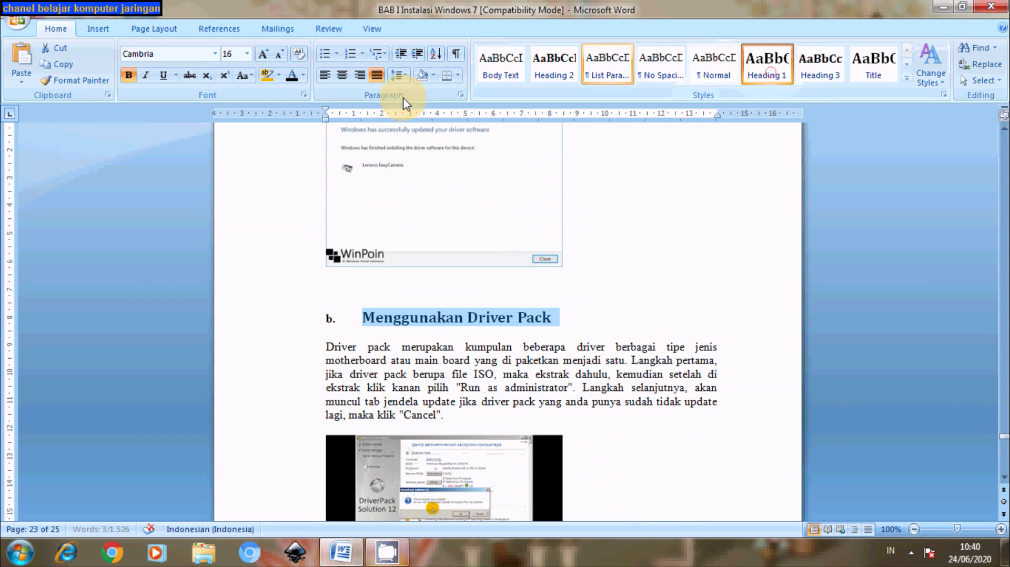
pyautogui.click(215, 56)
pyautogui.write('t')
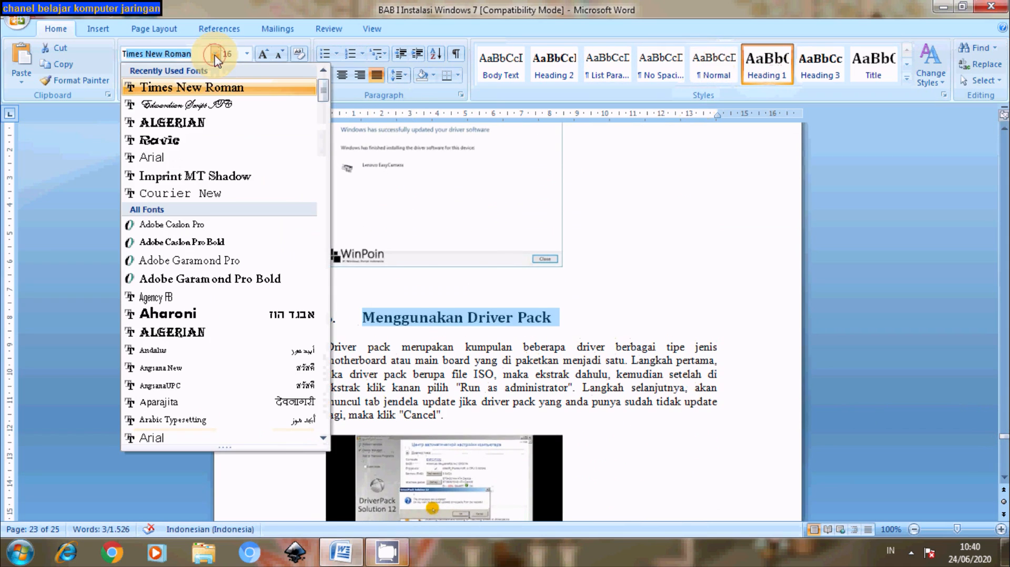
pyautogui.click(210, 89)
pyautogui.click(247, 54)
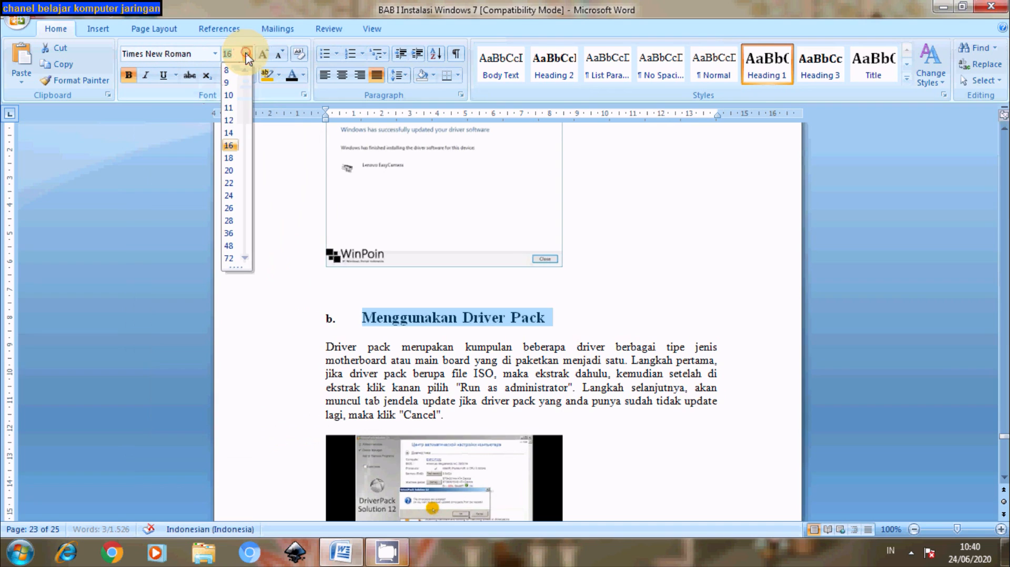
pyautogui.click(232, 122)
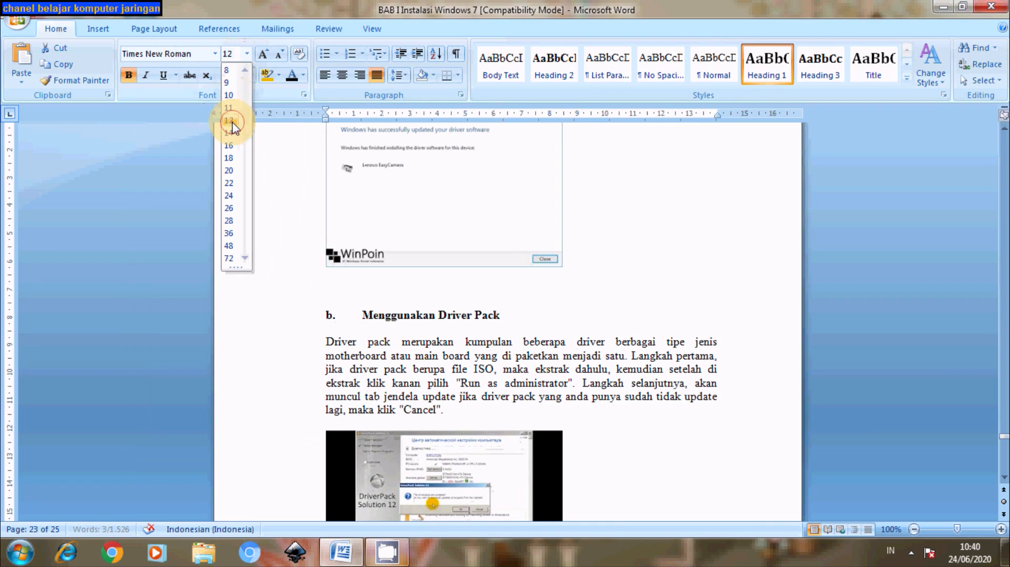
# Try a) numbering on the "Menggunakan Driver Pack" subheading, and remove that numbering together with the old "b." label.
pyautogui.click(356, 55)
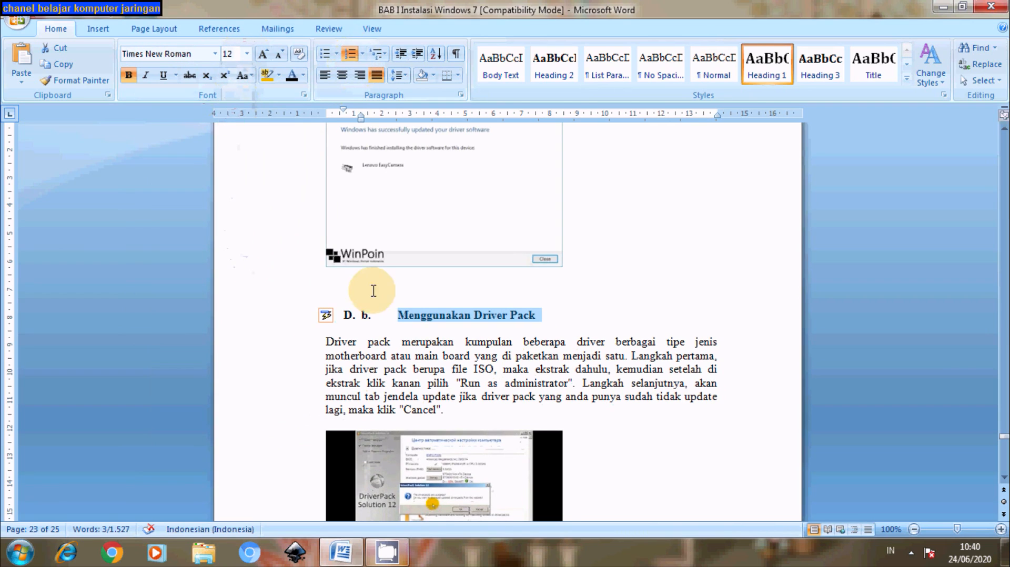
pyautogui.click(362, 55)
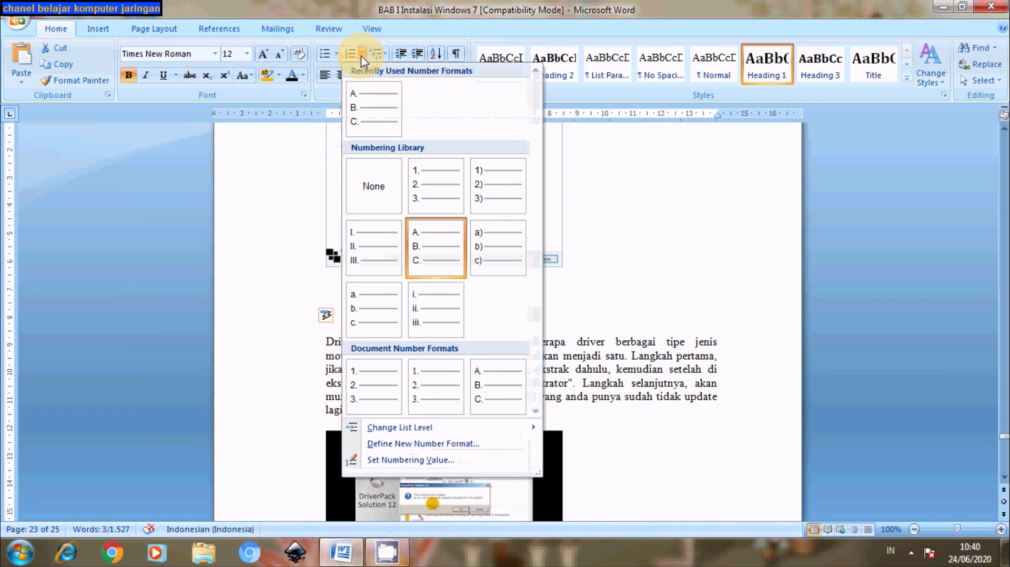
pyautogui.click(480, 247)
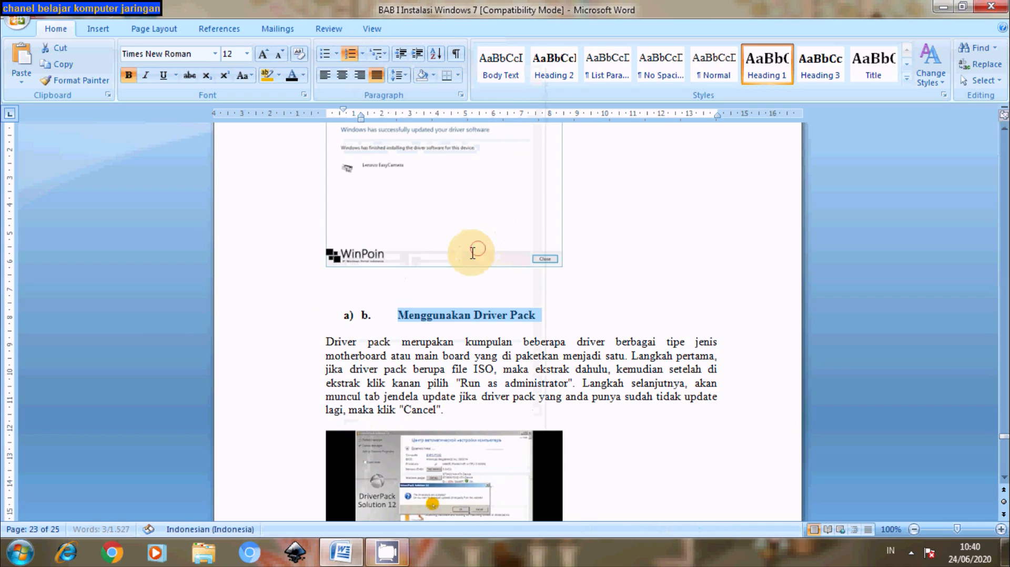
pyautogui.click(392, 315)
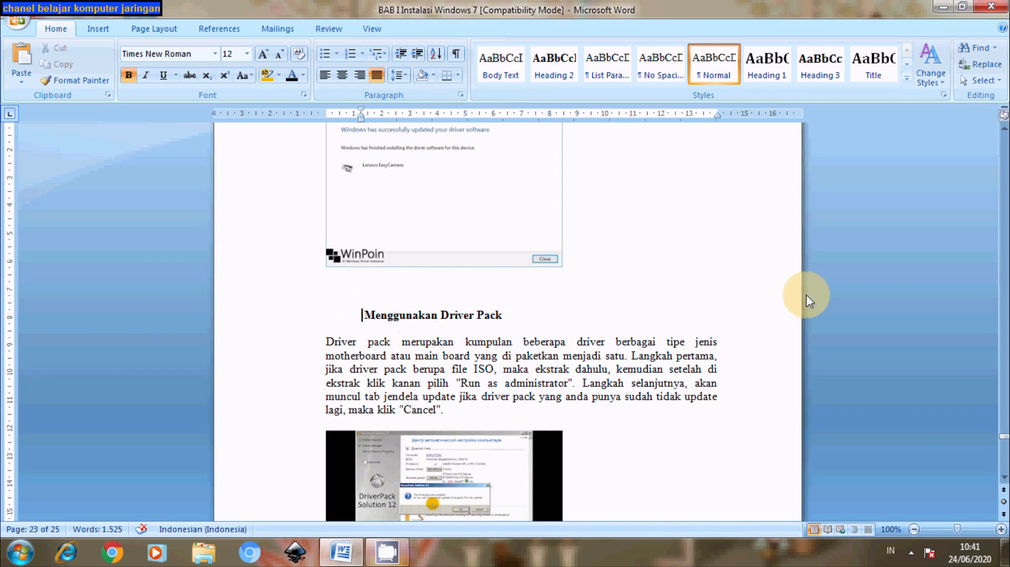
# Replace the old "a." label of the "Menginstal driver secara manual" subheading with a), b), c) list numbering.
pyautogui.moveTo(1003, 437); pyautogui.dragTo(992, 412)
pyautogui.click(375, 216)
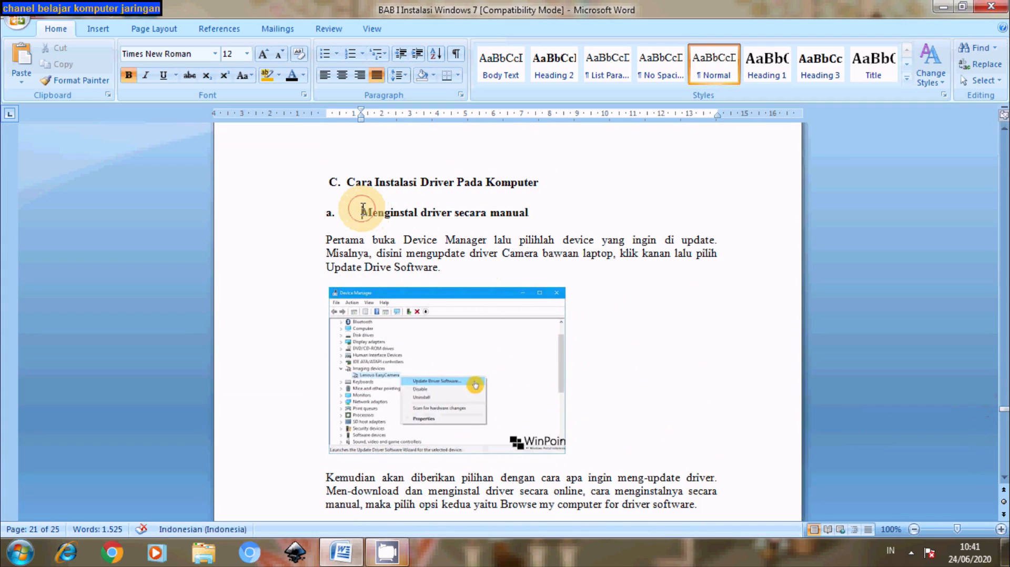
pyautogui.click(362, 208)
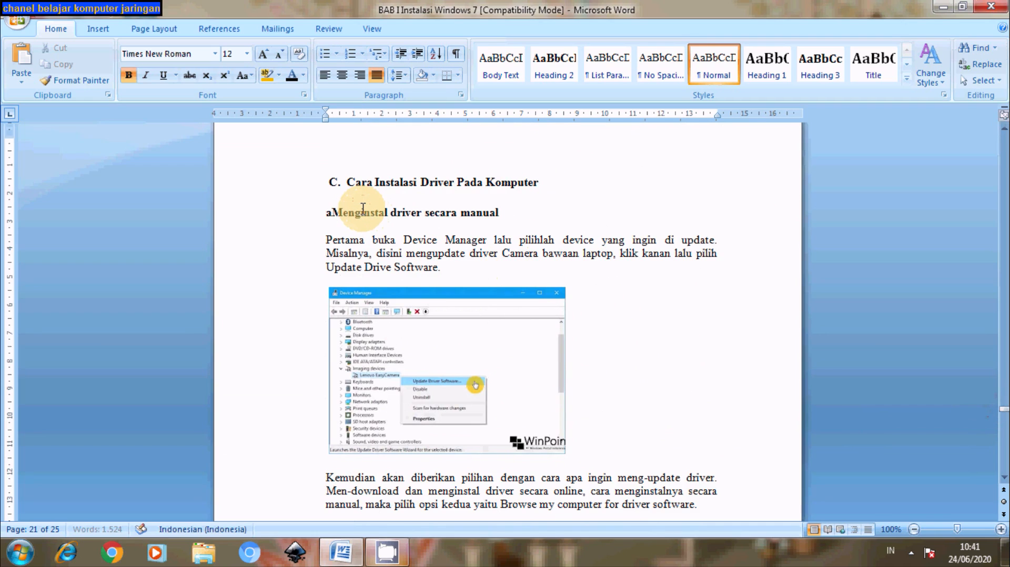
pyautogui.click(362, 53)
pyautogui.click(389, 122)
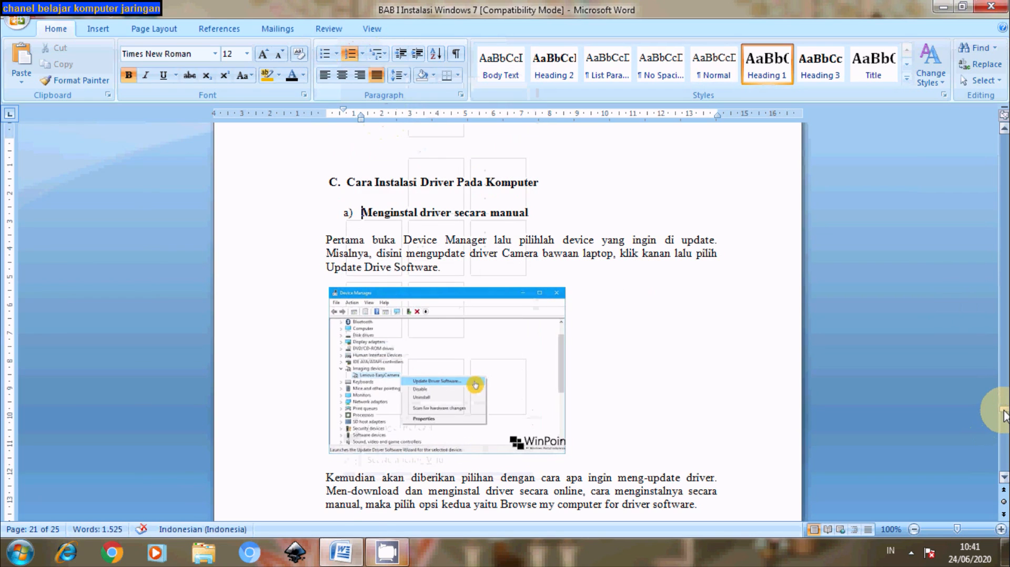
# Number the "Menggunakan Driver Pack" subheading in the a), b), c) format and pull its indent back to the left margin.
pyautogui.moveTo(1004, 414); pyautogui.dragTo(998, 443)
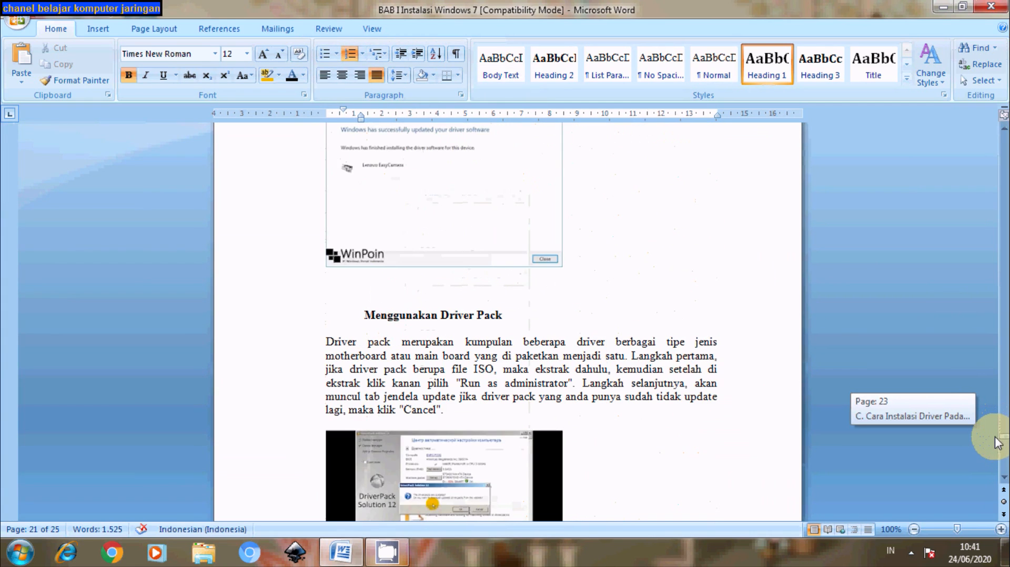
pyautogui.moveTo(507, 317); pyautogui.dragTo(352, 318)
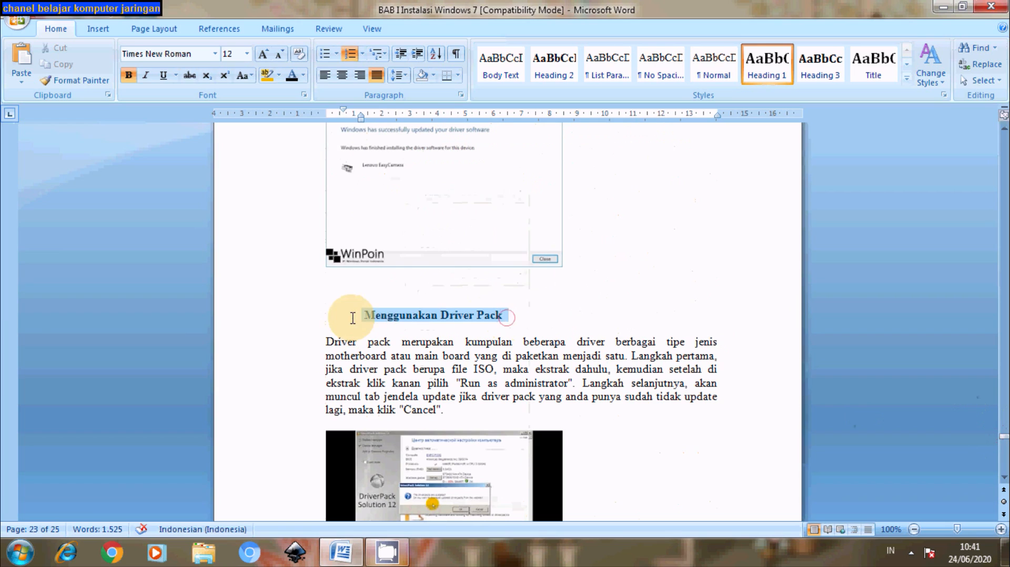
pyautogui.click(362, 55)
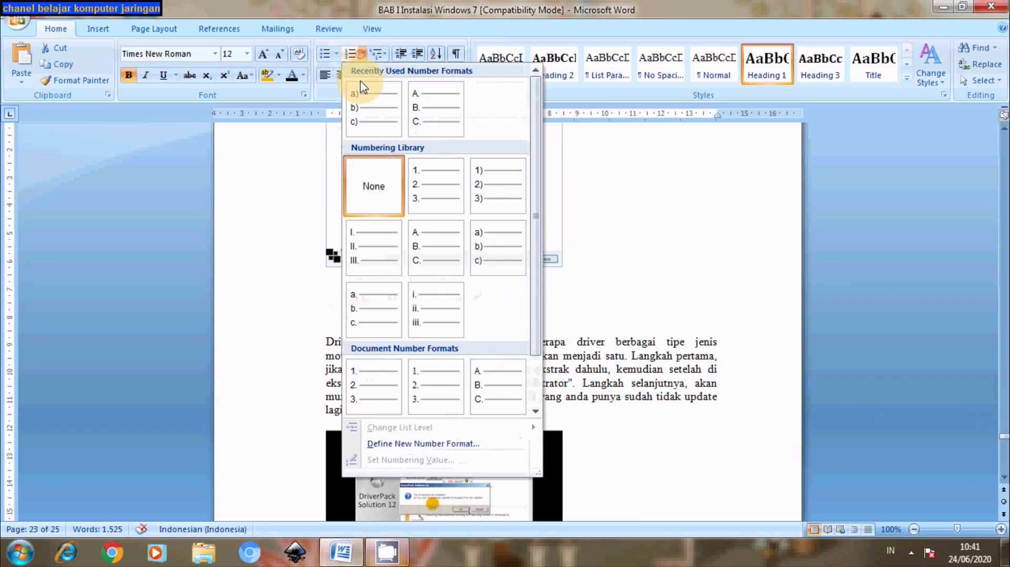
pyautogui.click(361, 98)
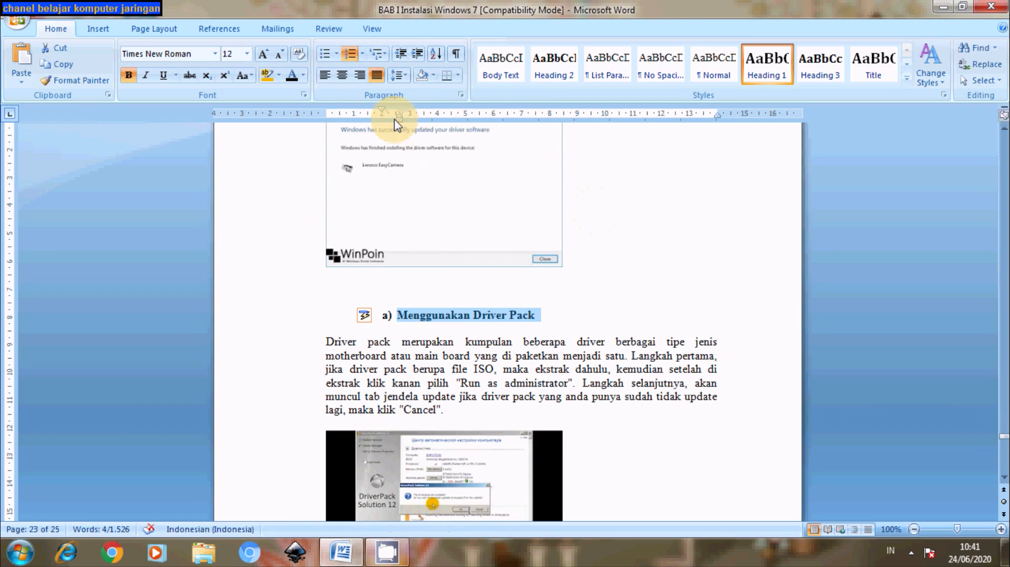
pyautogui.moveTo(399, 126); pyautogui.dragTo(345, 120)
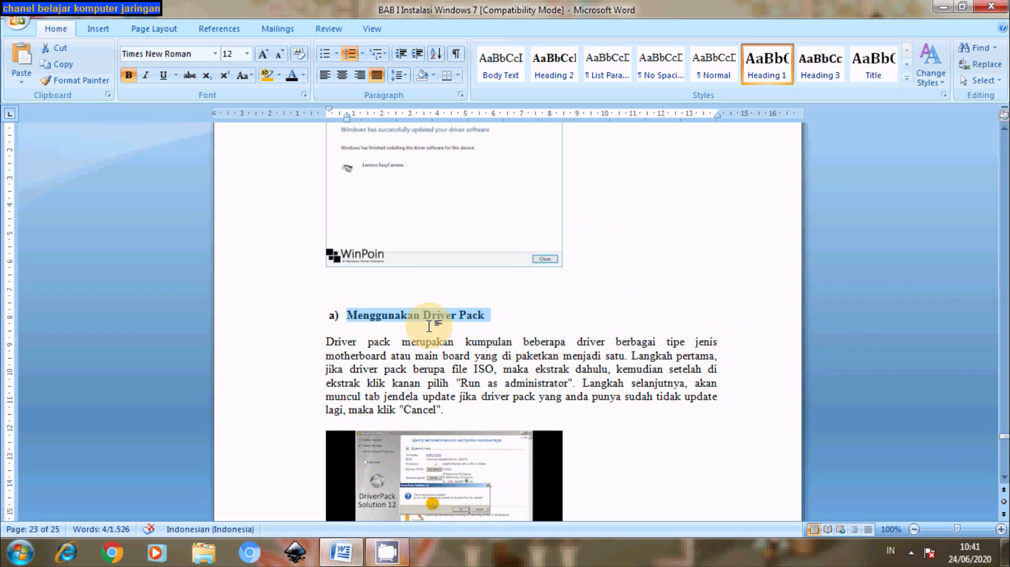
# Reduce the indent of the "Menginstal driver secara manual" subheading so it lines up with heading C.
pyautogui.moveTo(1005, 440); pyautogui.dragTo(990, 406)
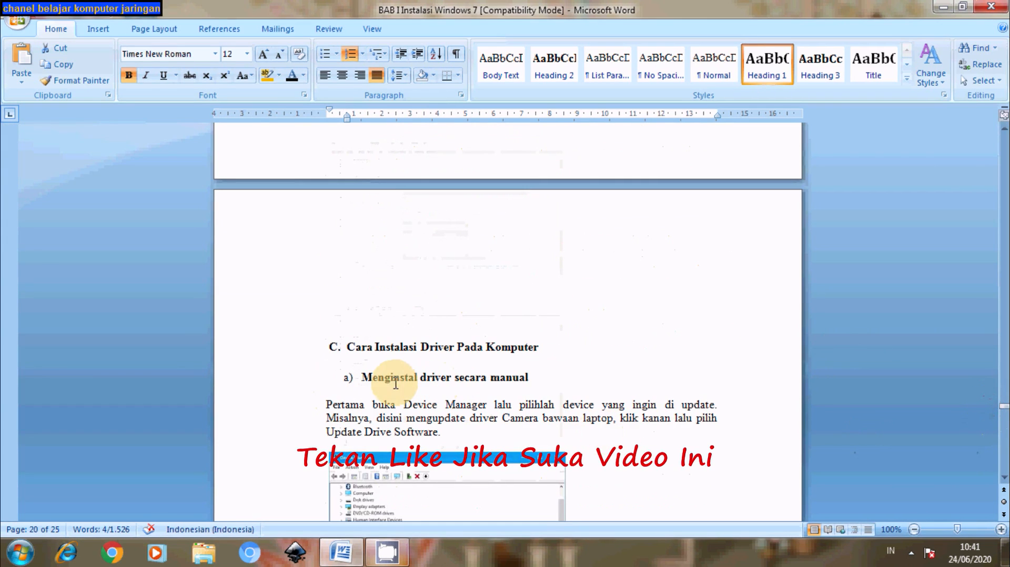
pyautogui.click(362, 376)
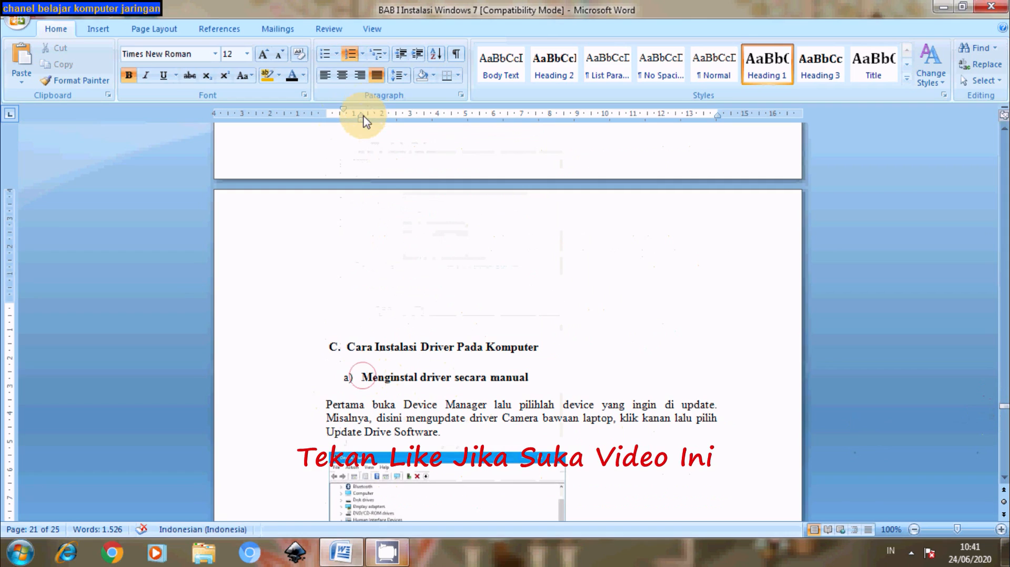
pyautogui.moveTo(362, 128)
pyautogui.mouseDown()
pyautogui.moveTo(338, 126)
pyautogui.moveTo(346, 128)
pyautogui.mouseUp()
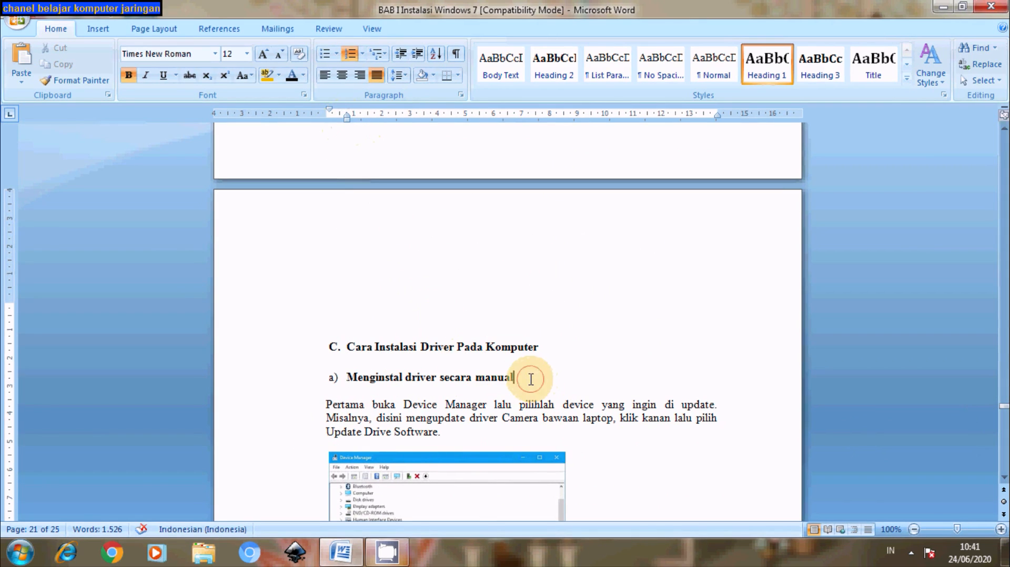
# Reapply the Heading 1 style to the whole "Menginstal driver secara manual" subheading and change its font to Times New Roman.
pyautogui.moveTo(530, 378); pyautogui.dragTo(317, 377)
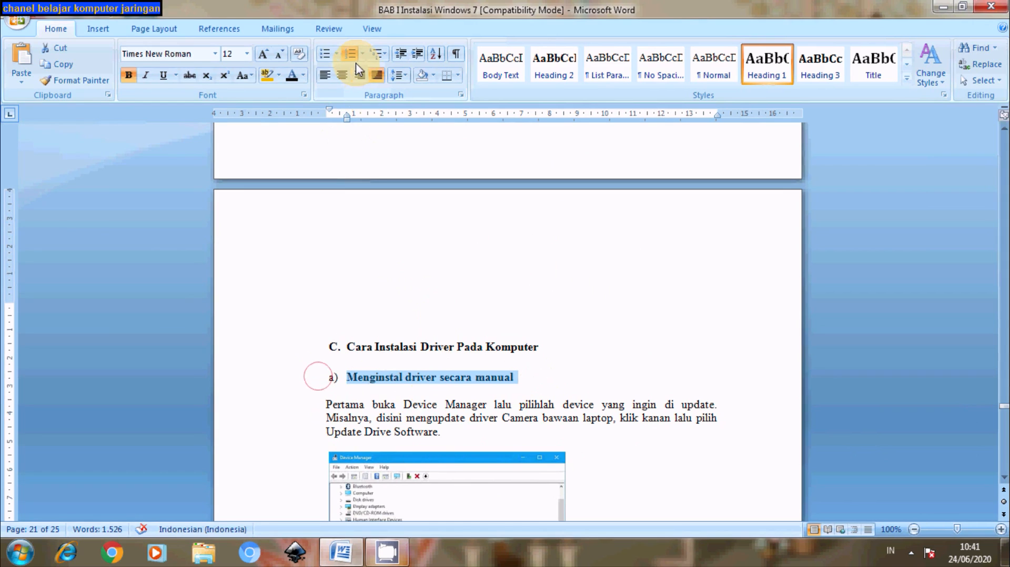
pyautogui.click(762, 79)
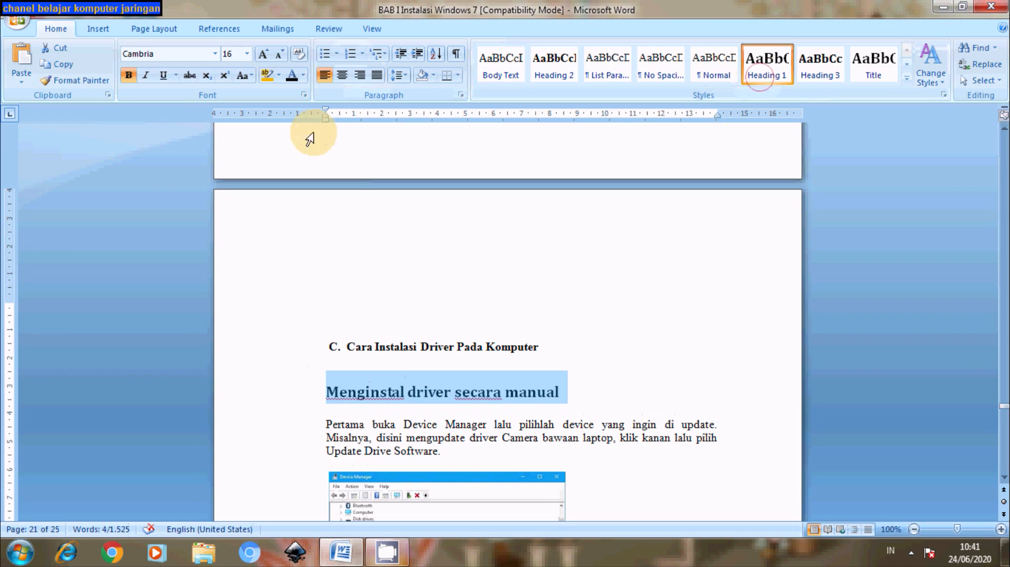
pyautogui.click(215, 54)
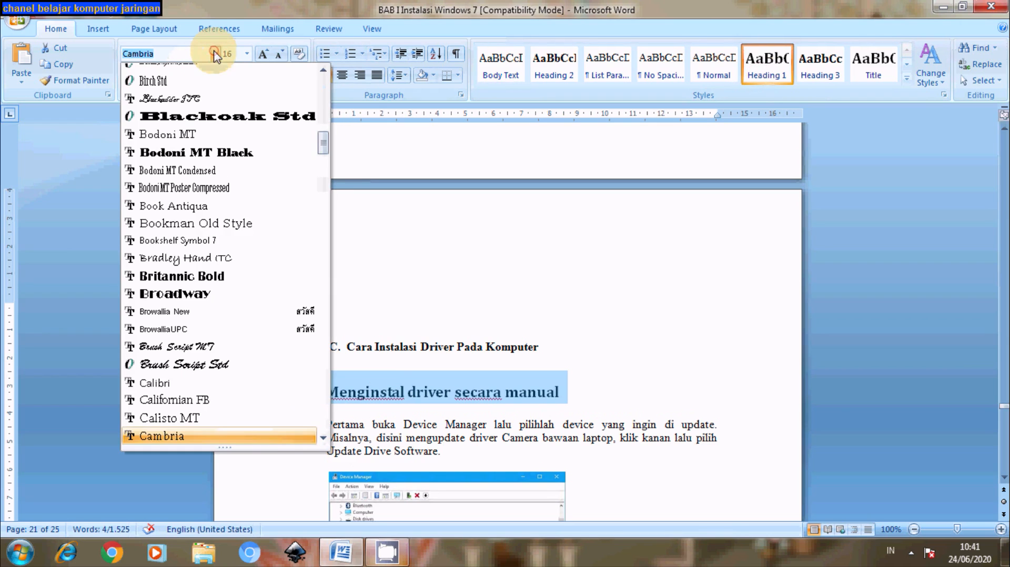
pyautogui.scroll(10, 213, 158)
pyautogui.click(213, 87)
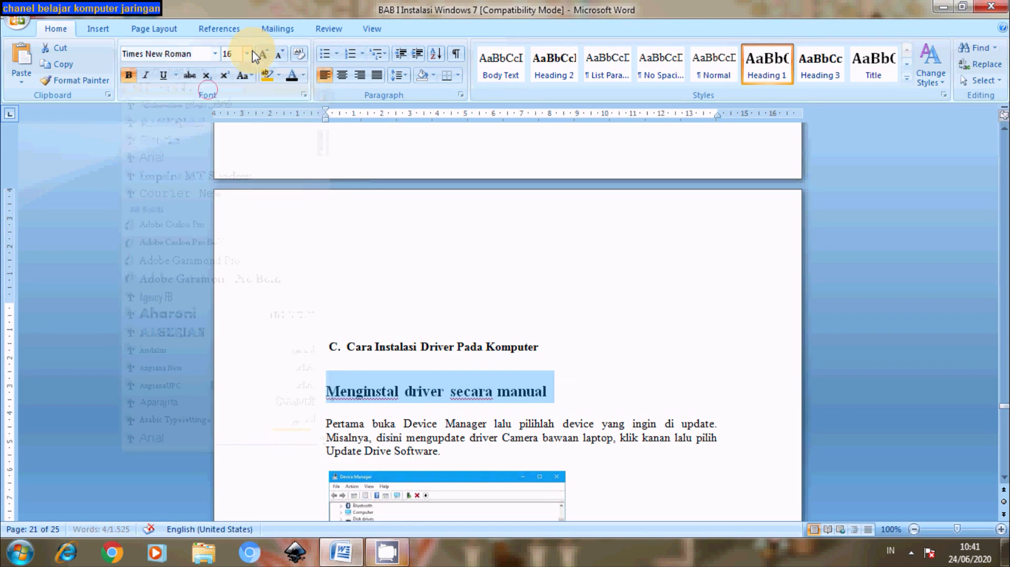
# Set the "Menginstal driver secara manual" subheading to size 12 and number it as item a).
pyautogui.click(247, 53)
pyautogui.click(232, 120)
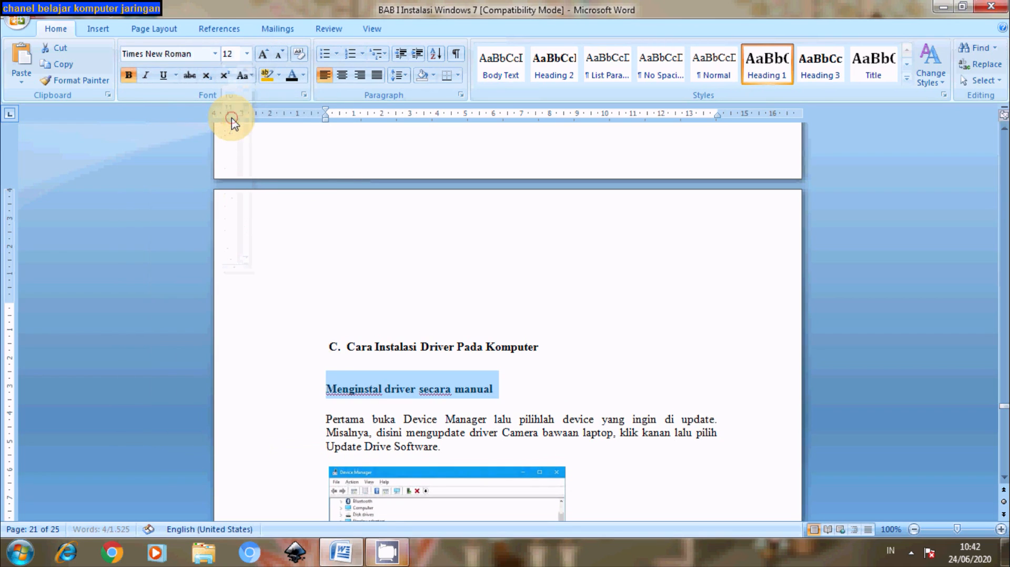
pyautogui.click(362, 54)
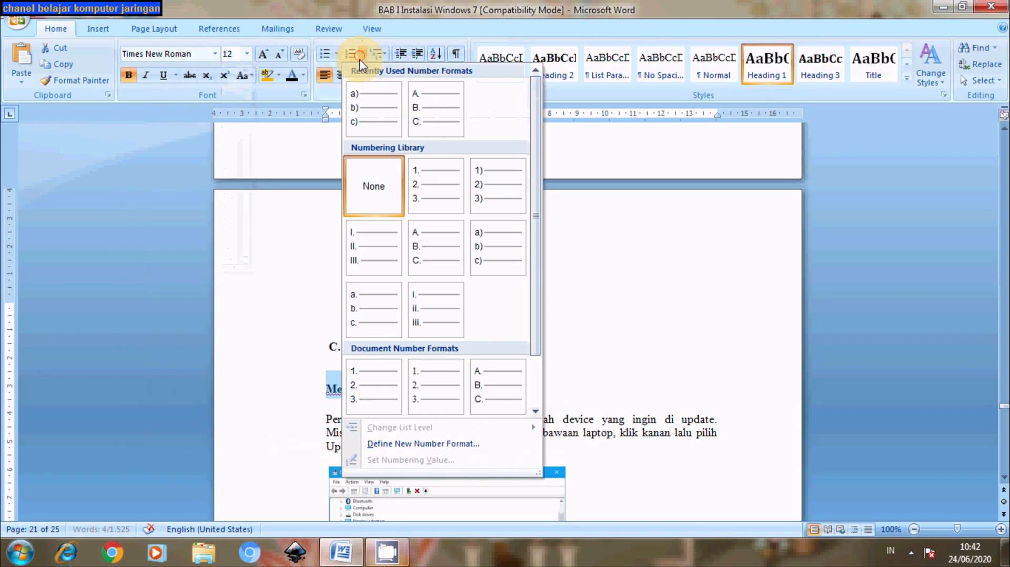
pyautogui.click(362, 100)
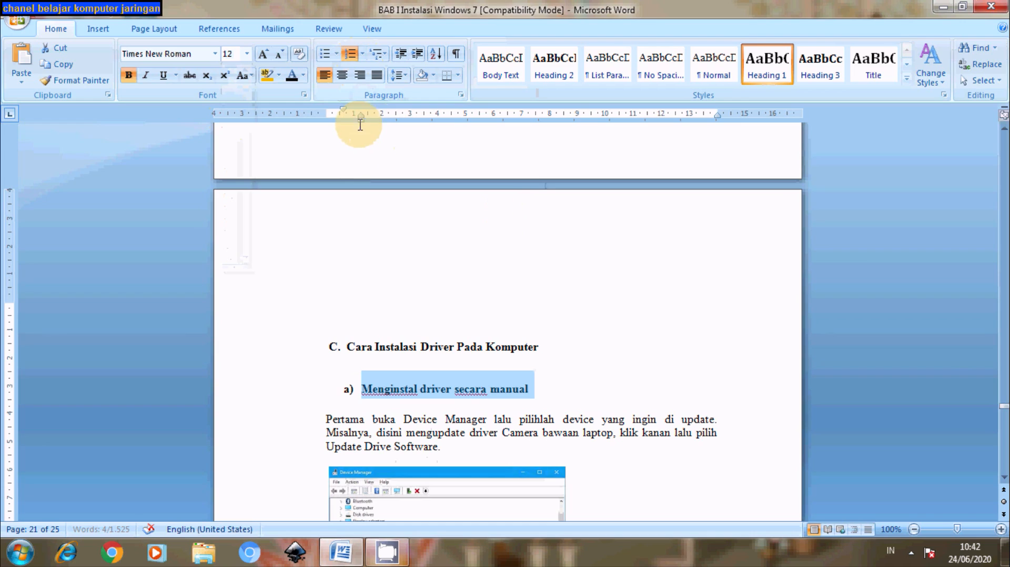
# Pull the indent of the "Menginstal driver secara manual" subheading back to line up with heading C.
pyautogui.moveTo(361, 119); pyautogui.dragTo(345, 124)
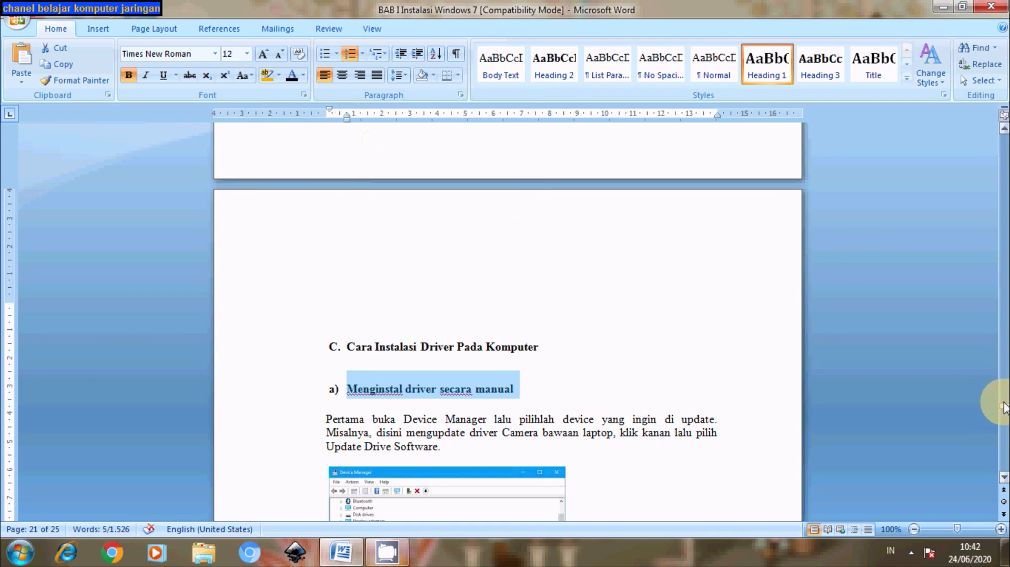
# Renumber the "Menggunakan Driver Pack" subheading as b) and pull its indent back to the left margin.
pyautogui.moveTo(1003, 407); pyautogui.dragTo(1003, 438)
pyautogui.click(354, 151)
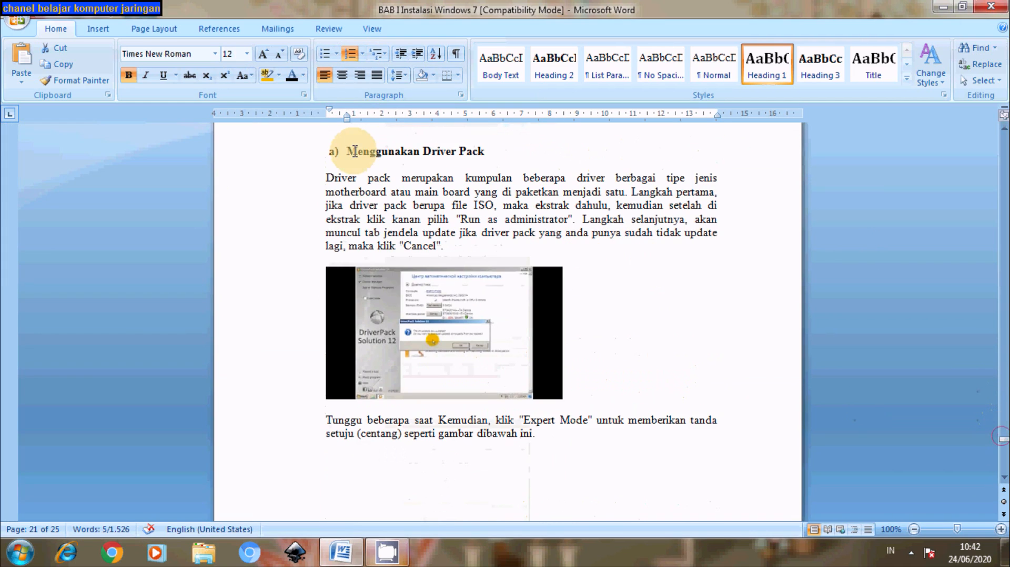
pyautogui.click(333, 152)
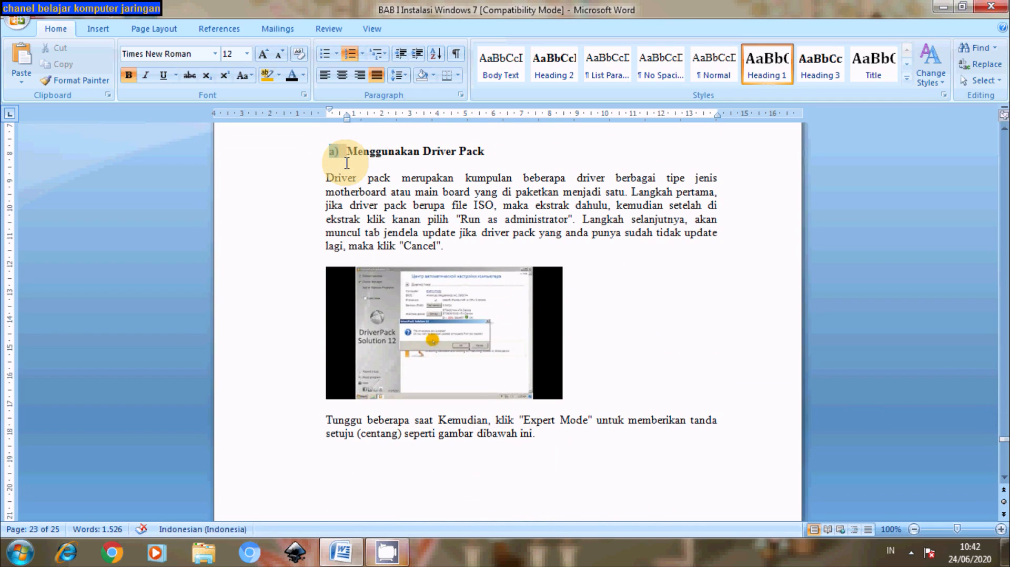
pyautogui.write('b')
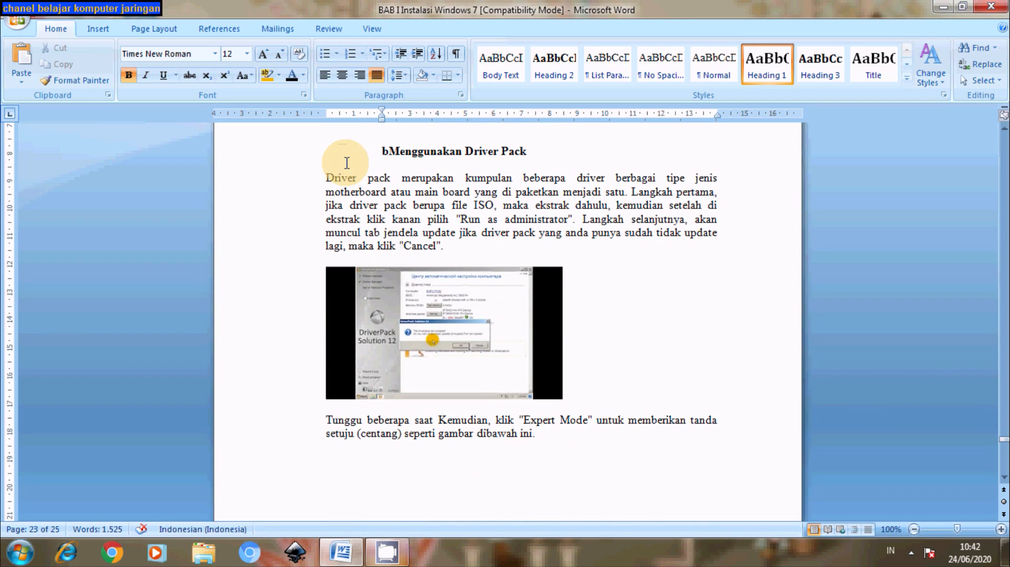
pyautogui.write(')')
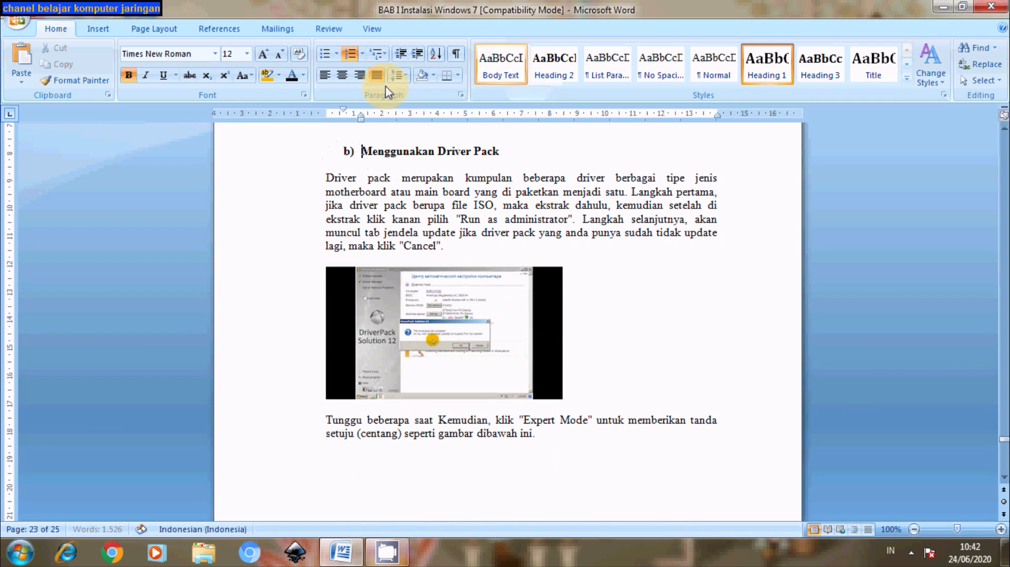
pyautogui.moveTo(366, 123); pyautogui.dragTo(349, 126)
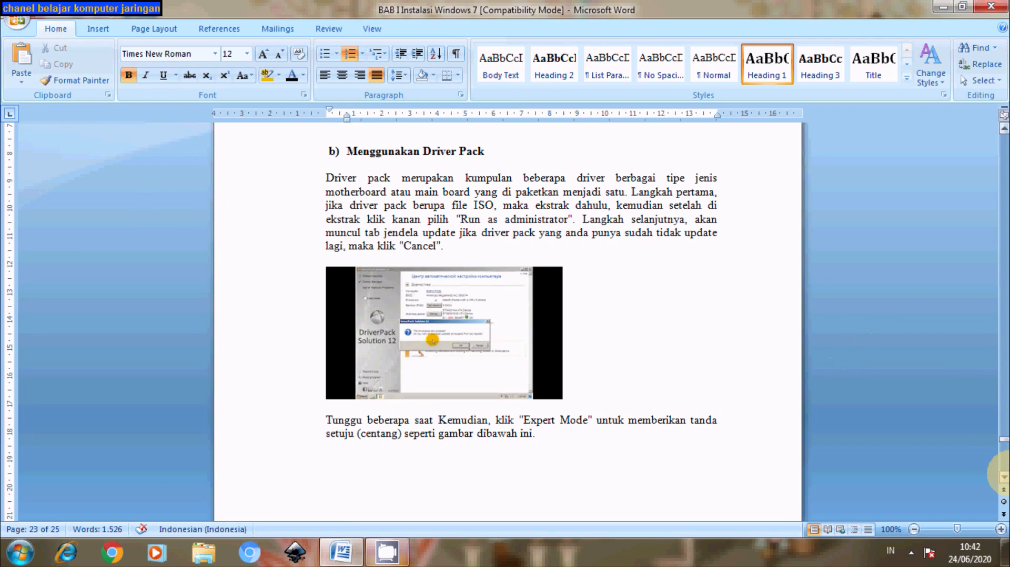
# Insert an Automatic Table 1 table of contents on the blank first page.
pyautogui.moveTo(1005, 447); pyautogui.dragTo(1001, 129)
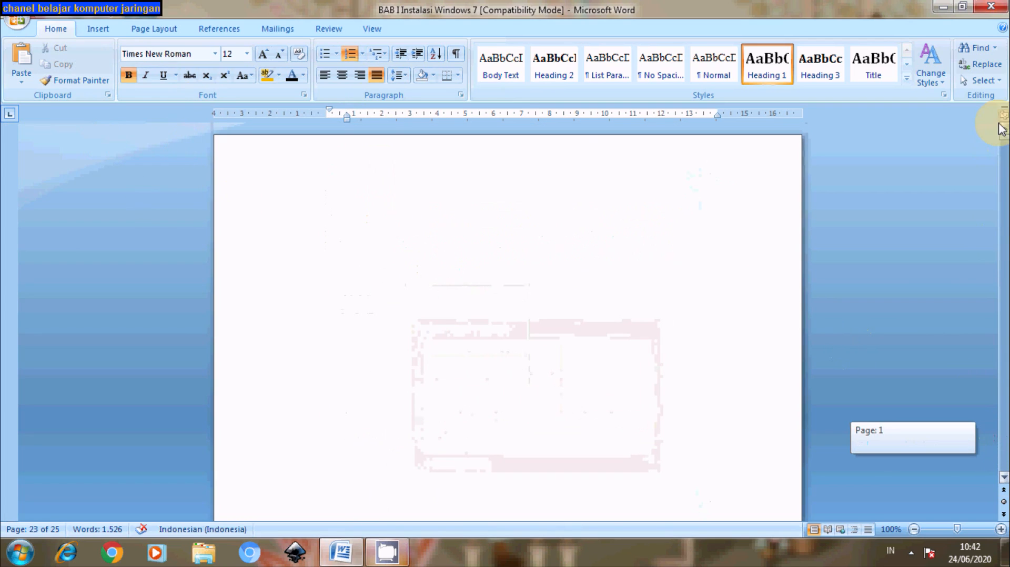
pyautogui.click(341, 199)
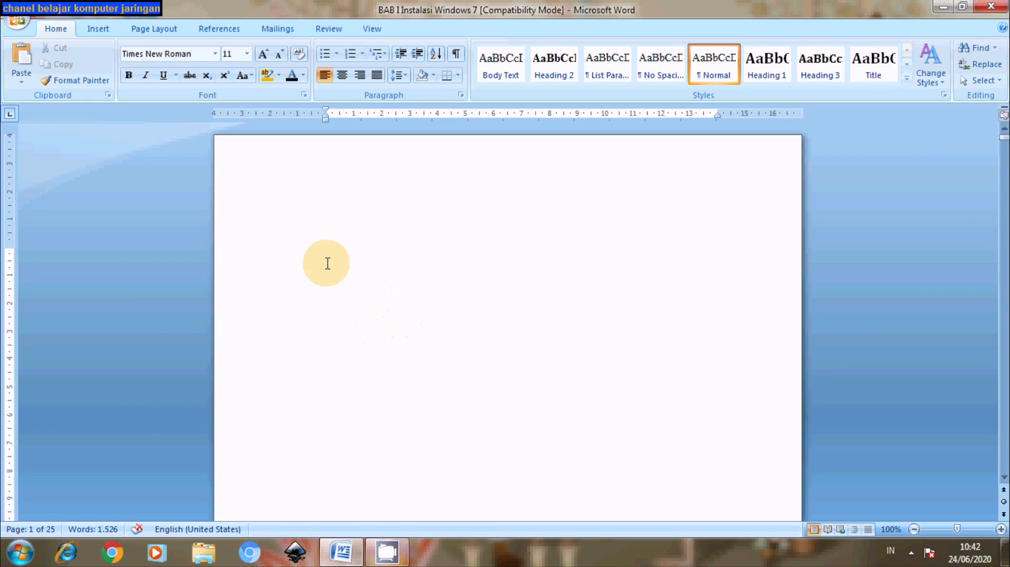
pyautogui.click(226, 34)
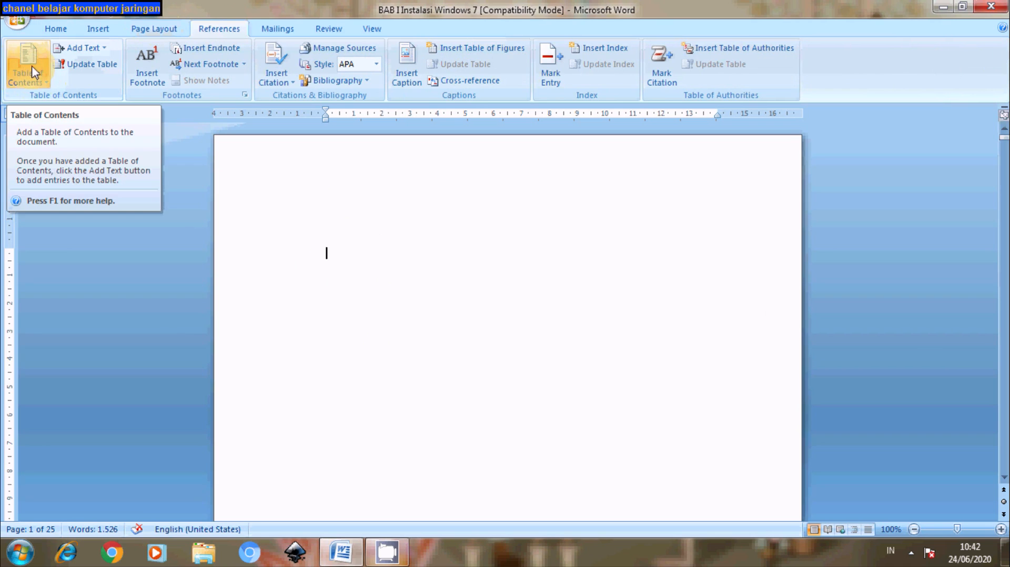
pyautogui.click(42, 83)
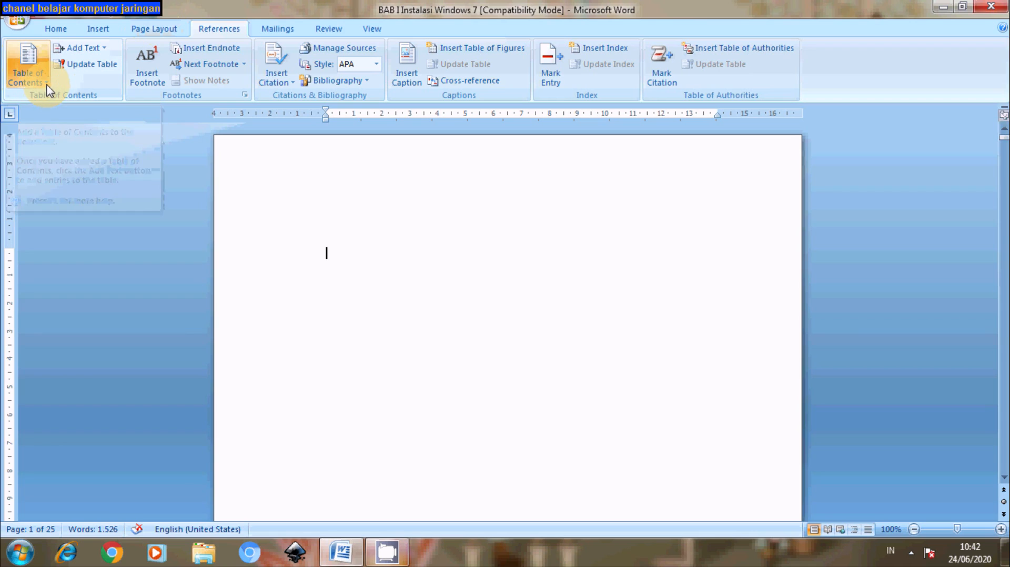
pyautogui.click(47, 84)
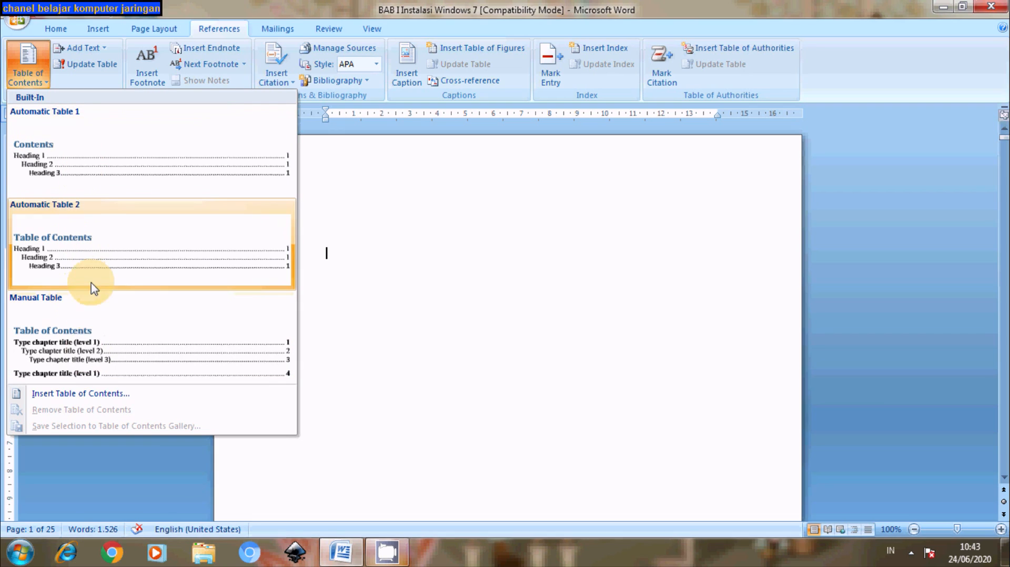
pyautogui.click(96, 165)
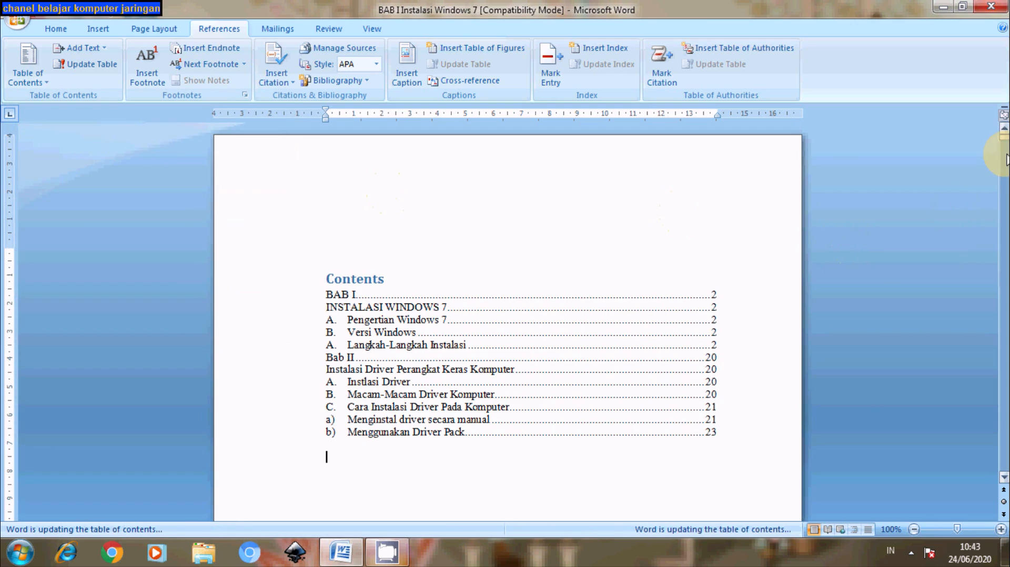
# Replace the table of contents title with "DAFTAR ISI".
pyautogui.moveTo(1004, 141); pyautogui.dragTo(1004, 141)
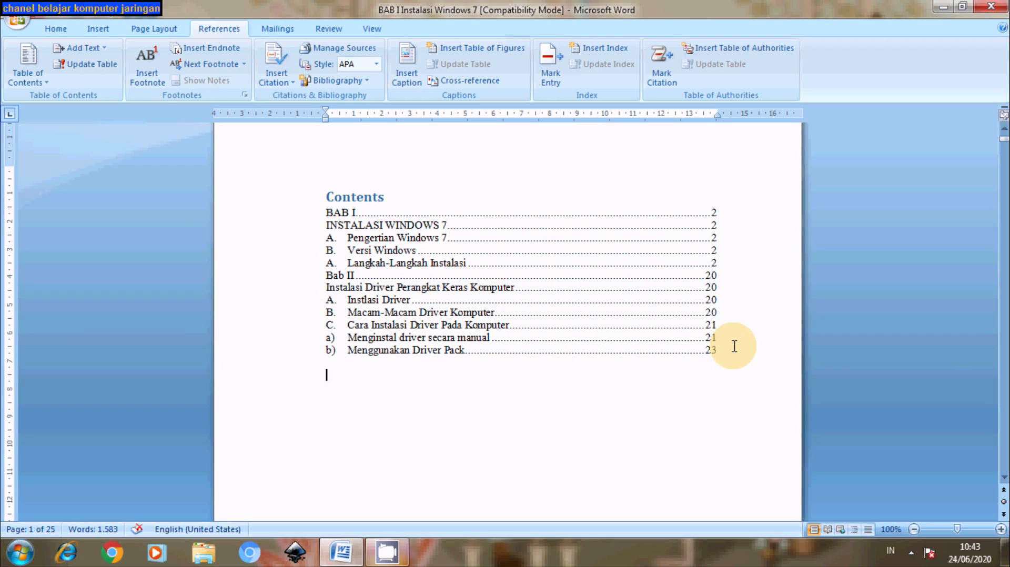
pyautogui.click(392, 197)
pyautogui.press('BackSpace')
pyautogui.press('BackSpace')
pyautogui.press('BackSpace')
pyautogui.press('BackSpace')
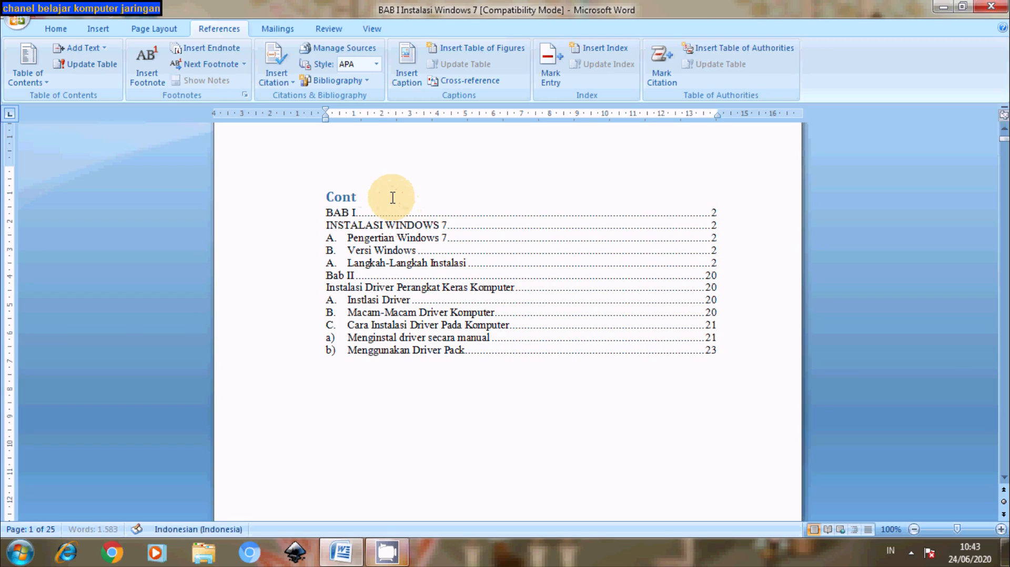
pyautogui.write('DAFTAR ISI')
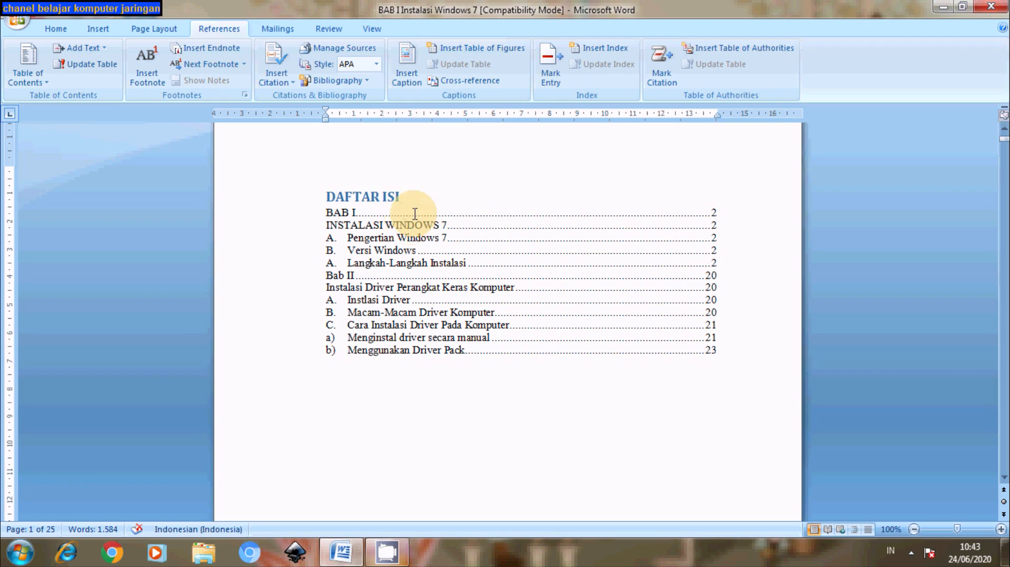
# Format the "DAFTAR ISI" title in Times New Roman, size 12, with the Automatic font colour.
pyautogui.click(410, 196)
pyautogui.moveTo(408, 197); pyautogui.dragTo(337, 175)
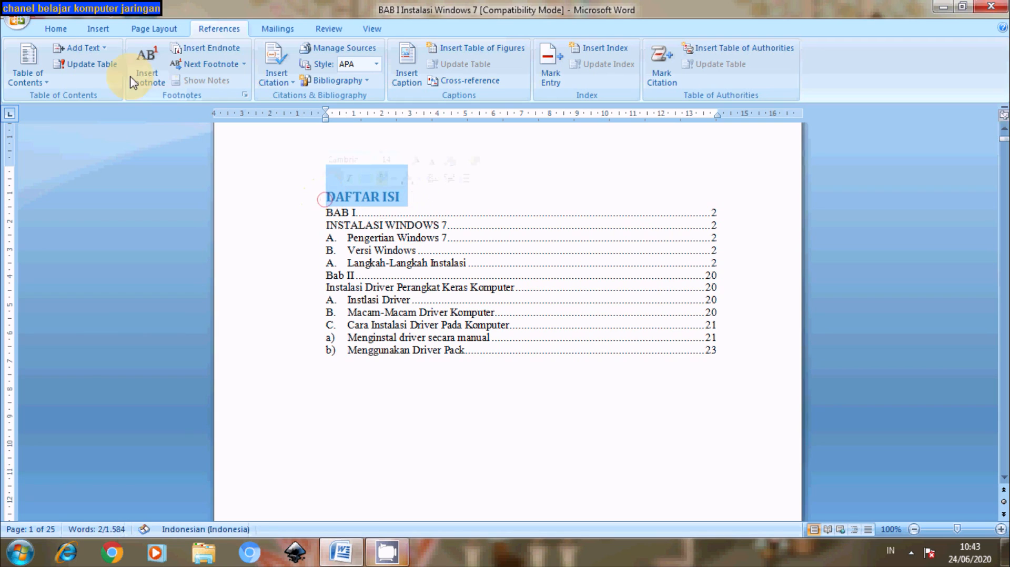
pyautogui.click(56, 29)
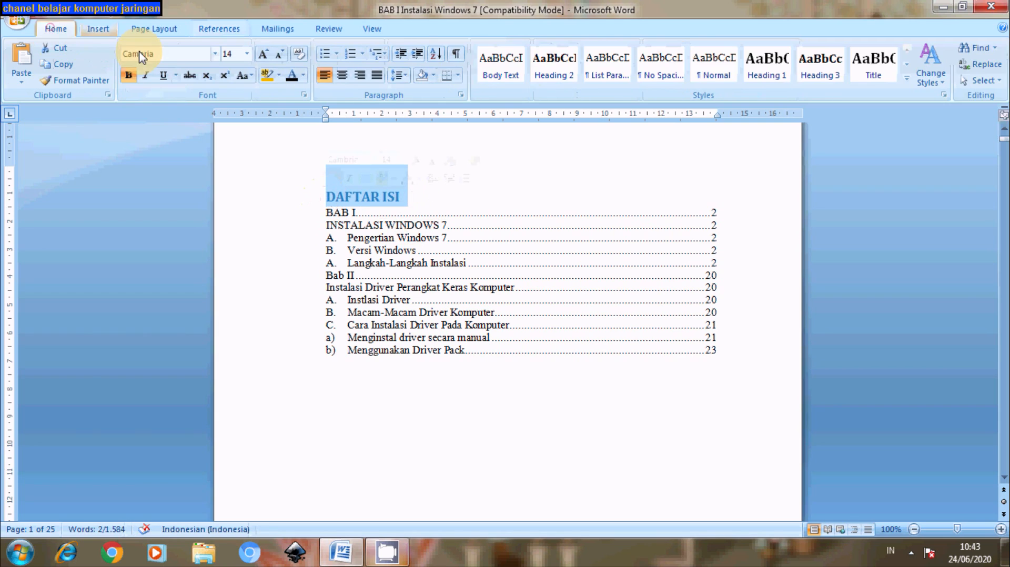
pyautogui.click(215, 54)
pyautogui.scroll(15, 205, 84)
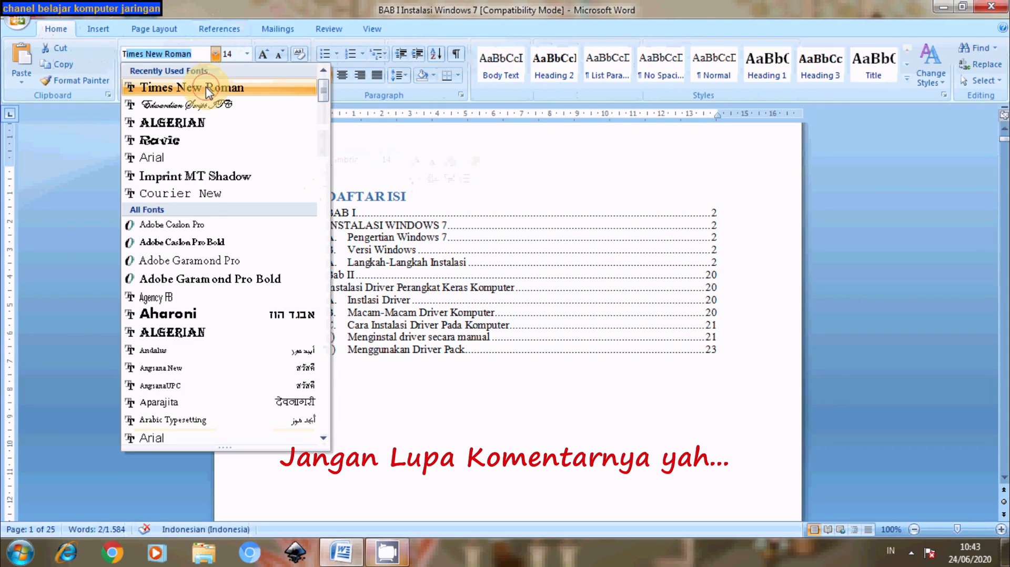
pyautogui.click(200, 84)
pyautogui.click(245, 54)
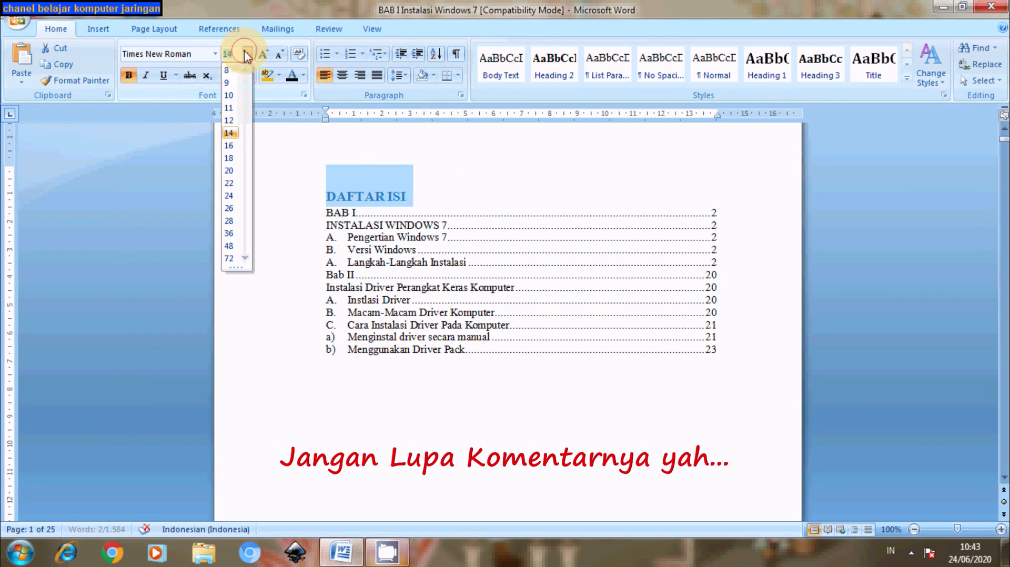
pyautogui.click(229, 120)
pyautogui.click(304, 75)
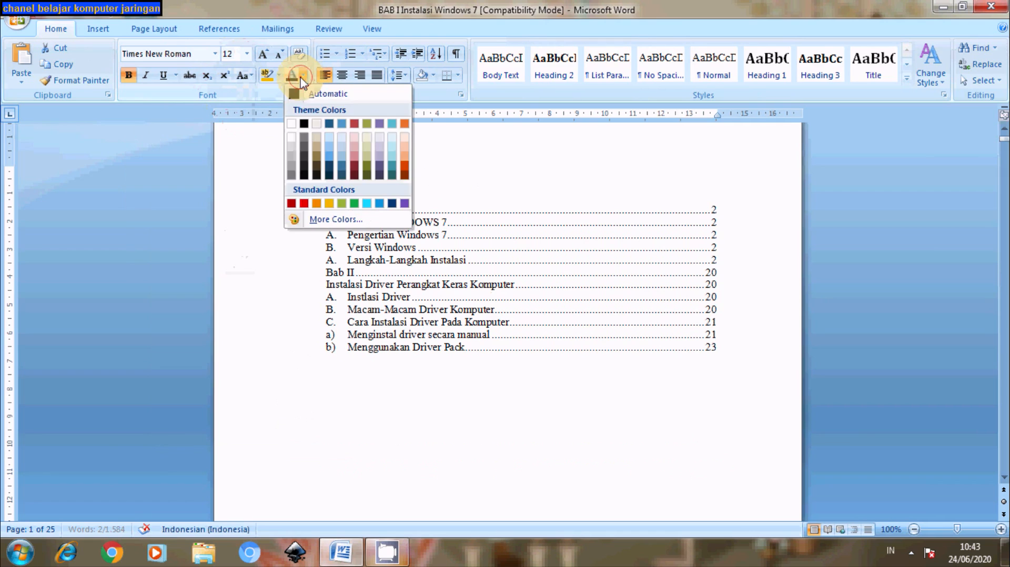
pyautogui.click(303, 98)
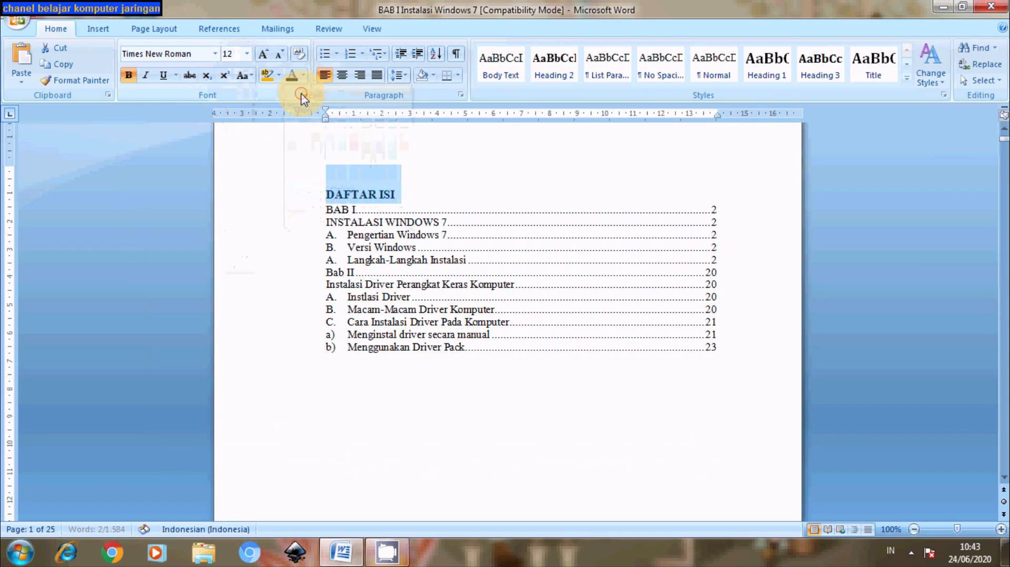
pyautogui.click(466, 389)
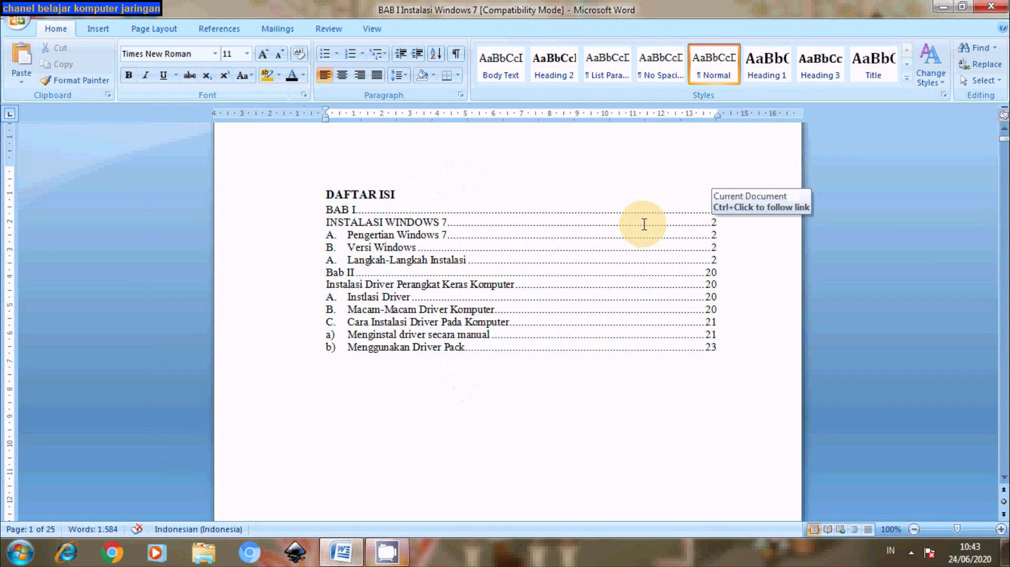
# Set the paragraph spacing of the title and whole table of contents to 0 pt before, 6 pt after and 1,5 lines.
pyautogui.moveTo(324, 195); pyautogui.dragTo(485, 333)
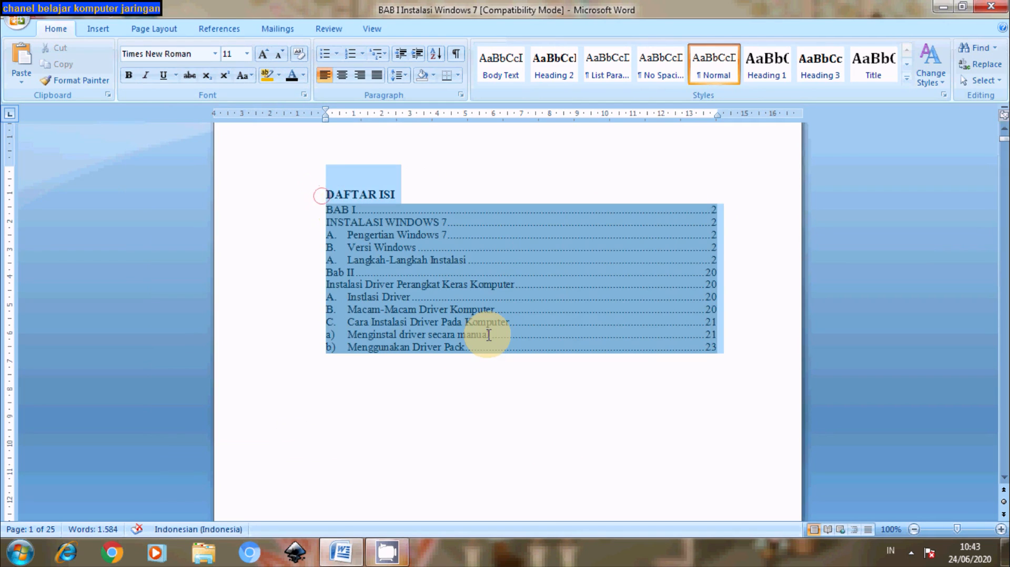
pyautogui.rightClick(488, 335)
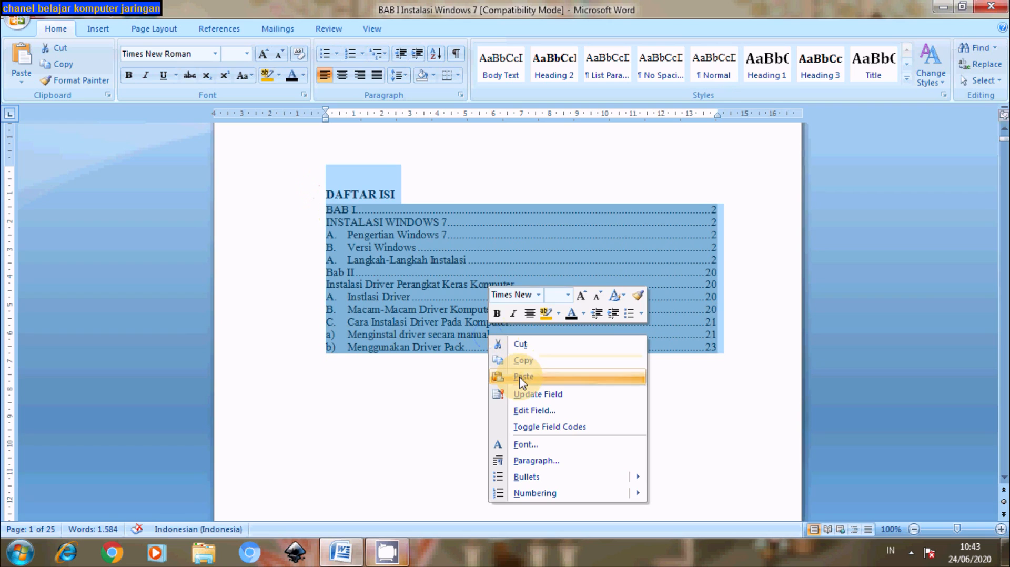
pyautogui.click(533, 461)
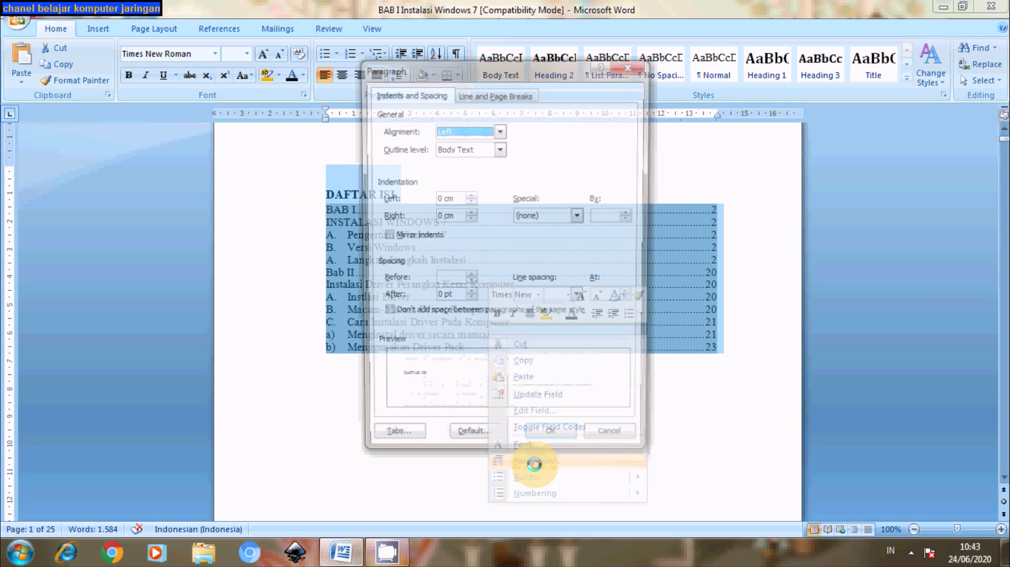
pyautogui.click(470, 283)
pyautogui.click(470, 295)
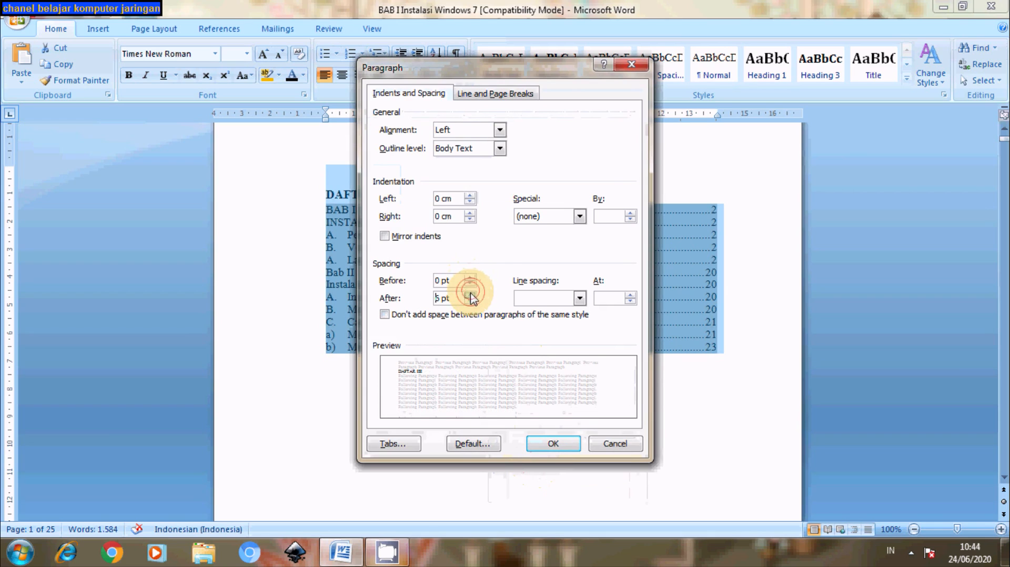
pyautogui.click(579, 298)
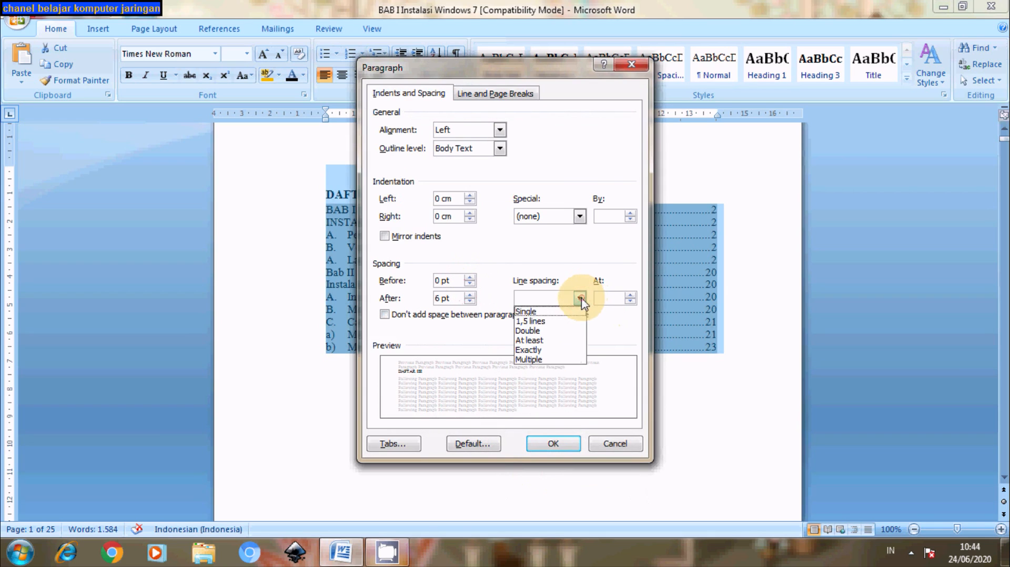
pyautogui.click(568, 327)
pyautogui.click(553, 443)
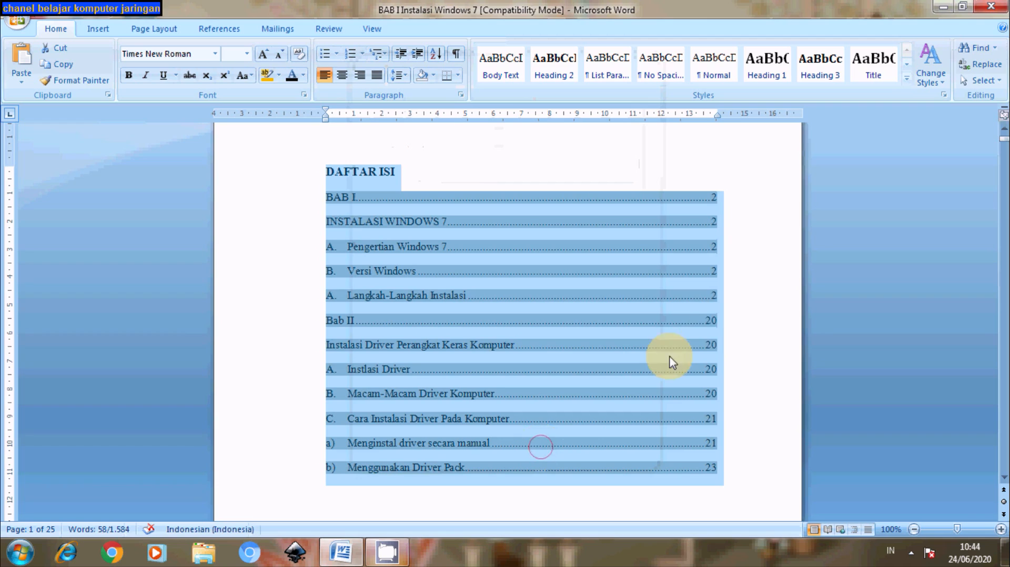
pyautogui.click(750, 329)
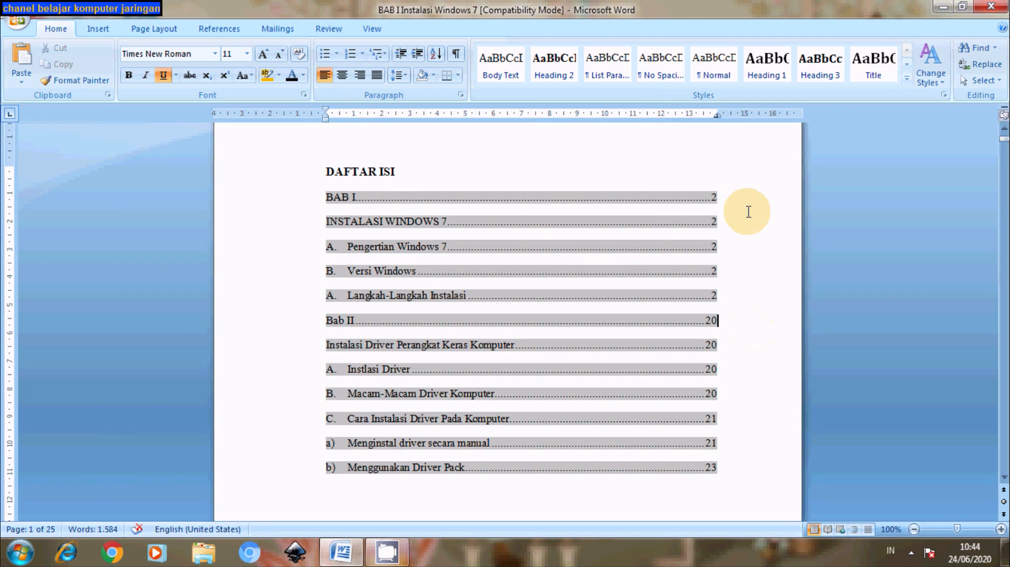
pyautogui.click(623, 165)
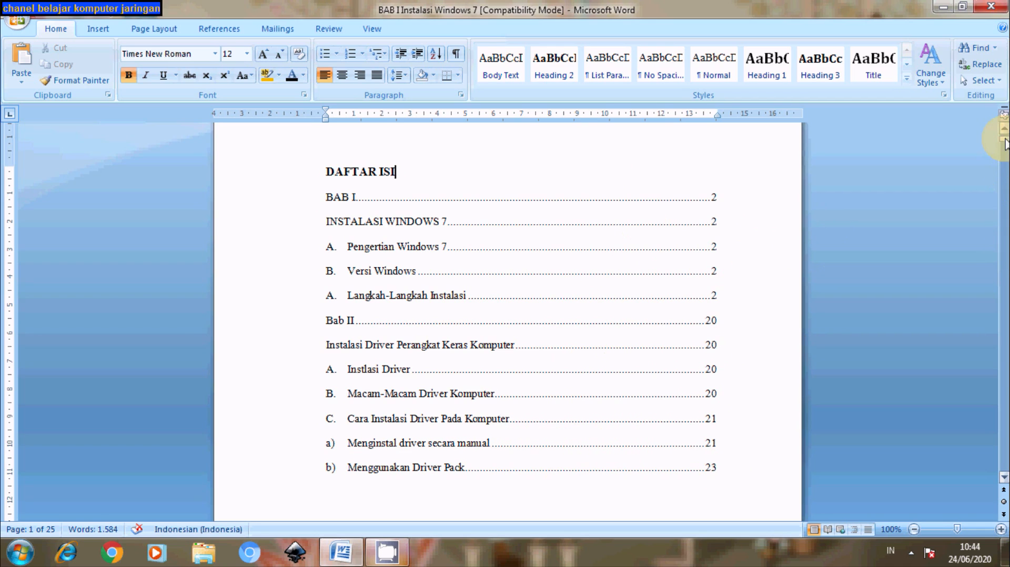
pyautogui.moveTo(1005, 143); pyautogui.dragTo(1005, 138)
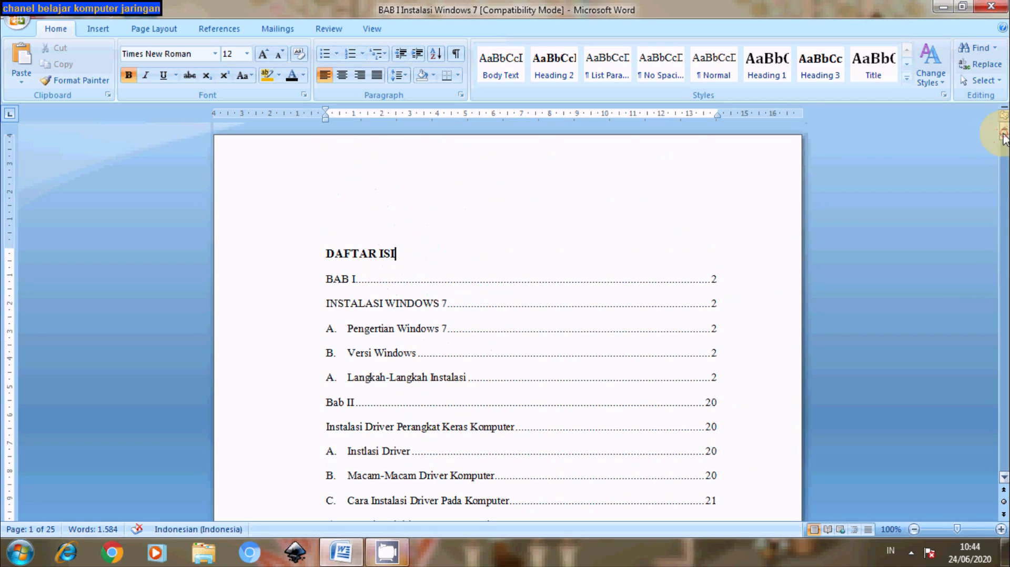